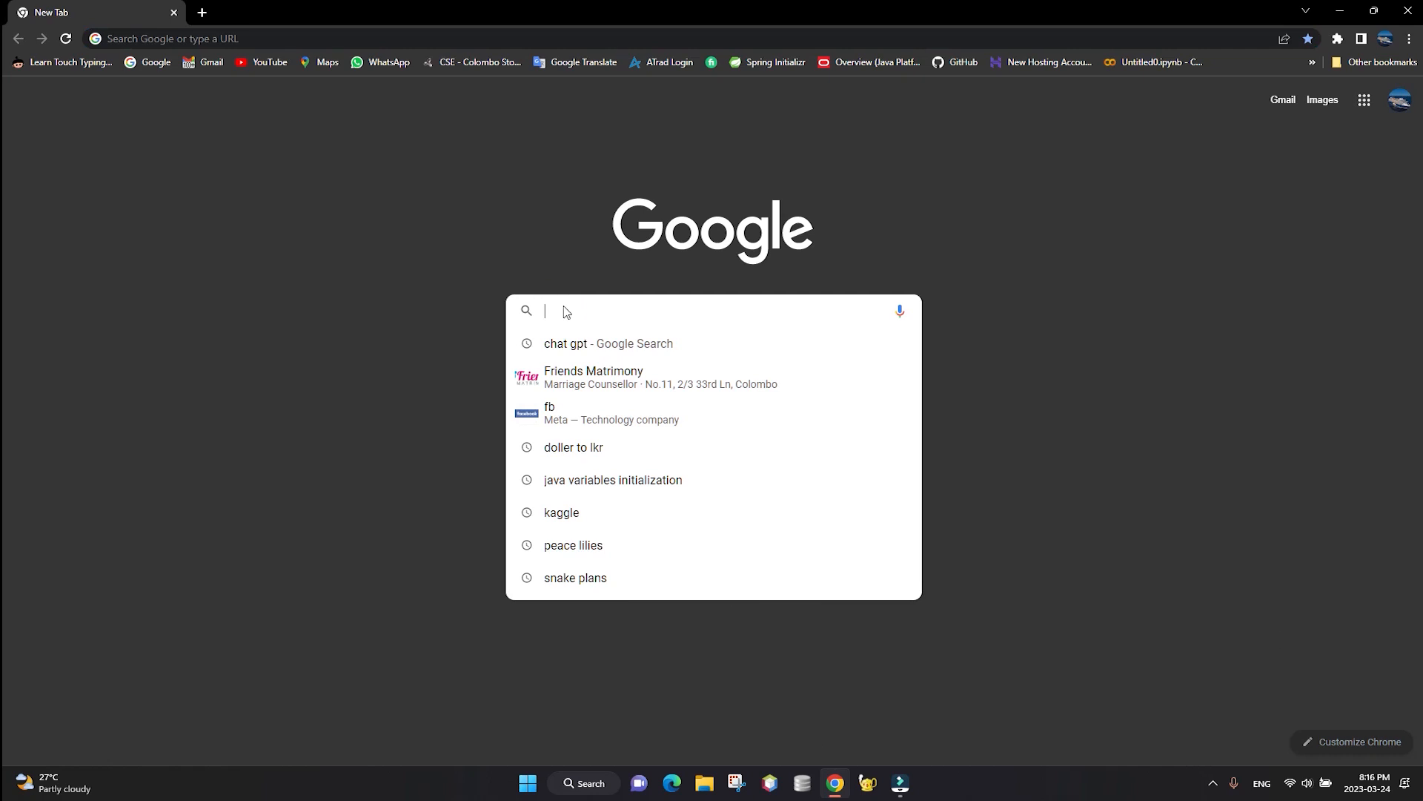
Step: Search Google for "download java 11 for windows 10" and open Oracle's Java SE 11 Archive Downloads result
{"action": "type", "text": "dow"}
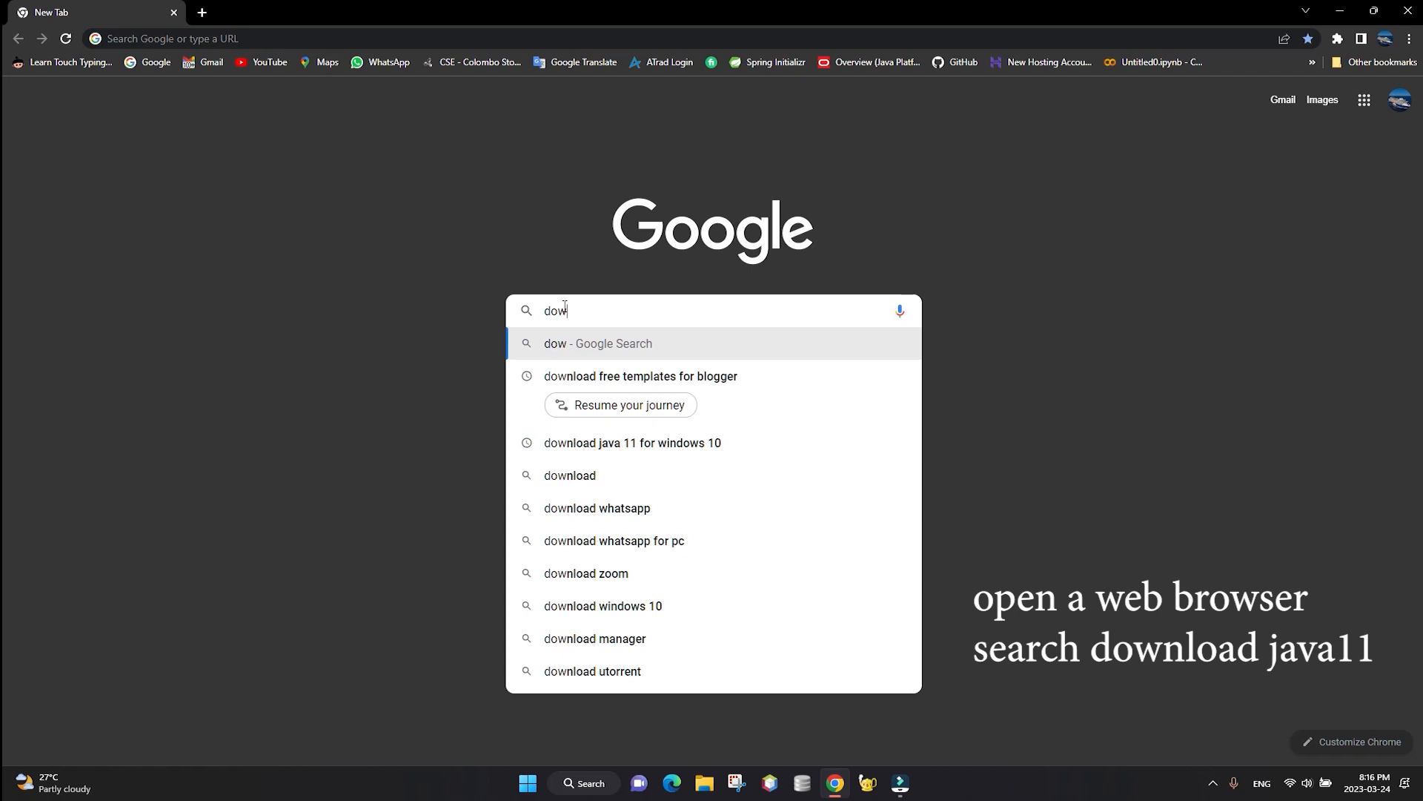
{"action": "type", "text": "nlo"}
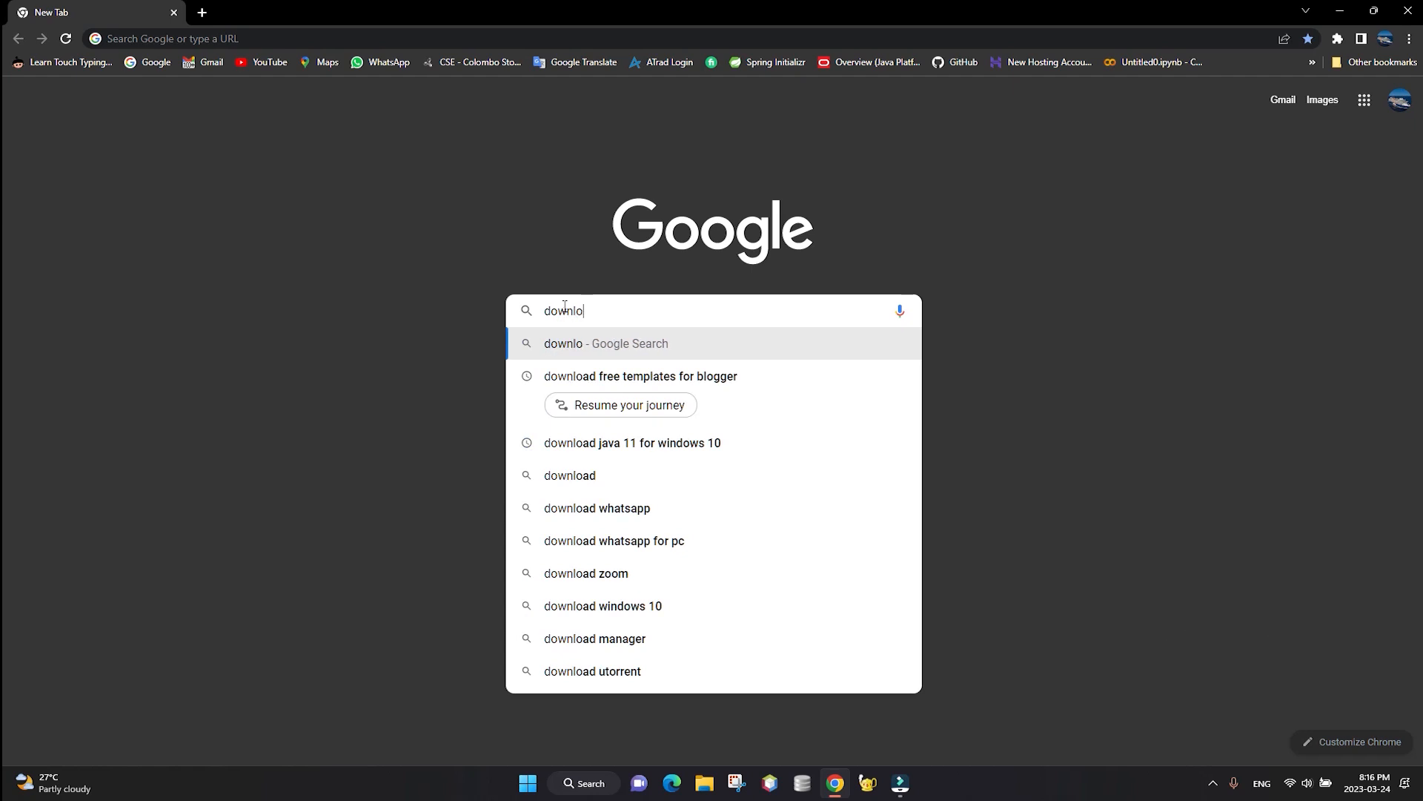
{"action": "type", "text": "ad"}
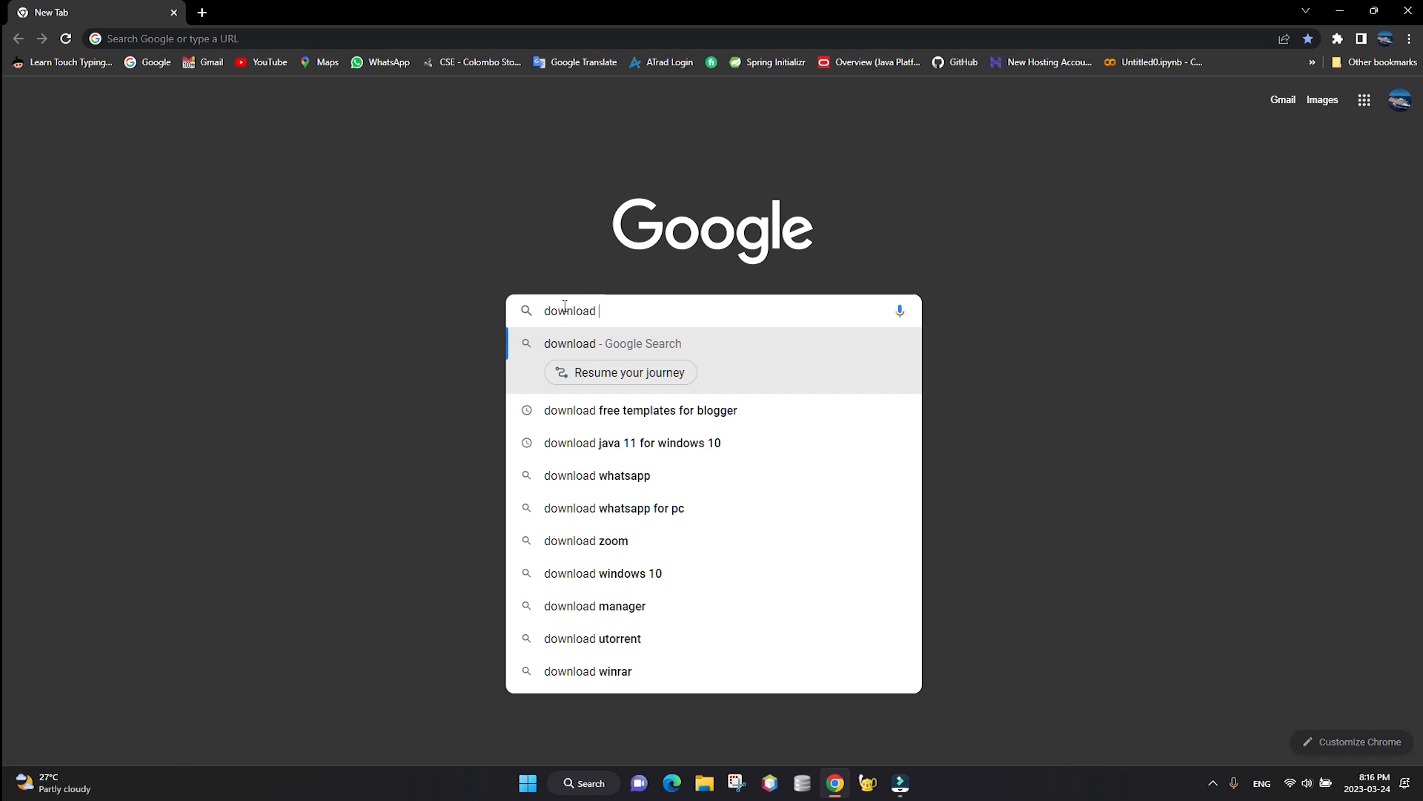
{"action": "key", "text": "Down"}
{"action": "key", "text": "Down"}
{"action": "key", "text": "Return"}
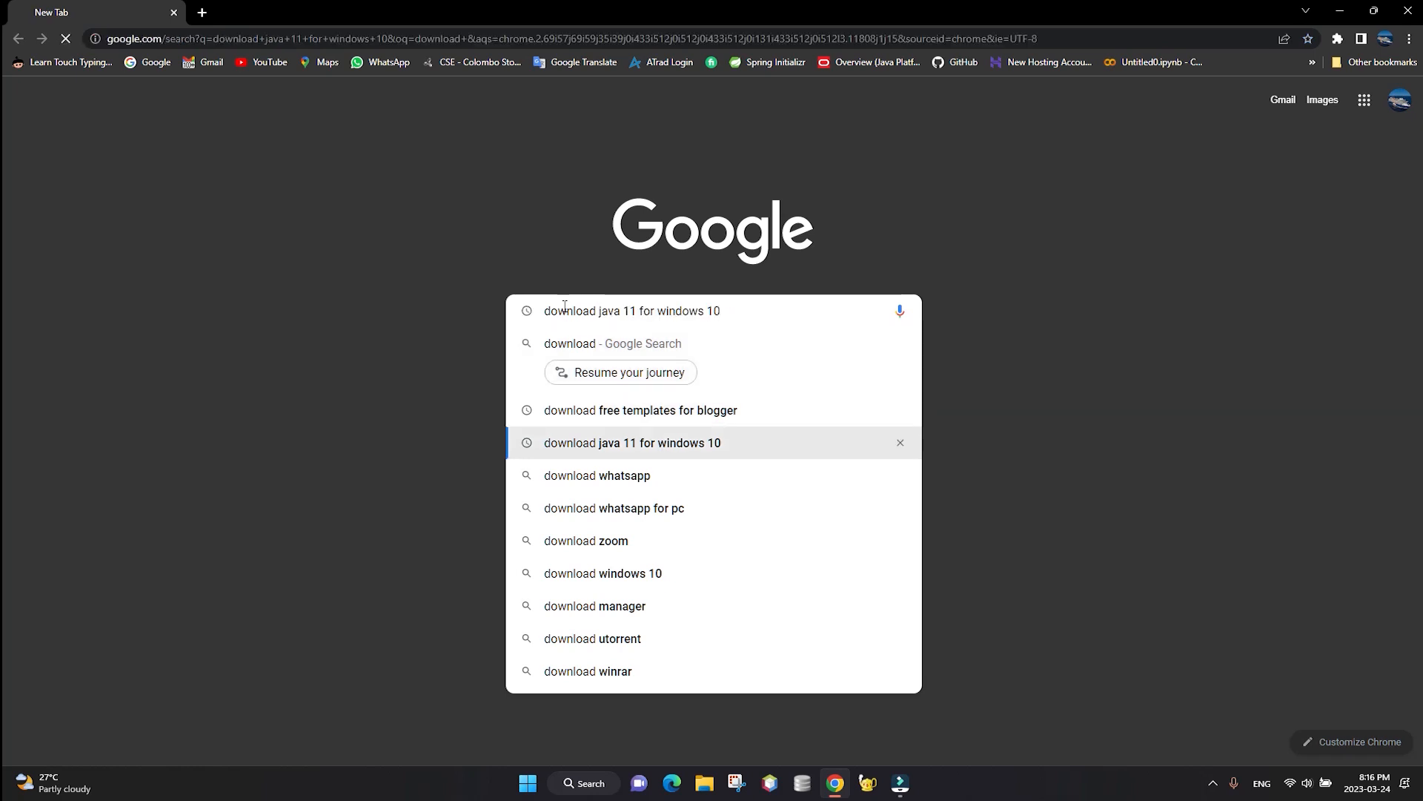
{"action": "left_click", "coordinate": [1213, 783]}
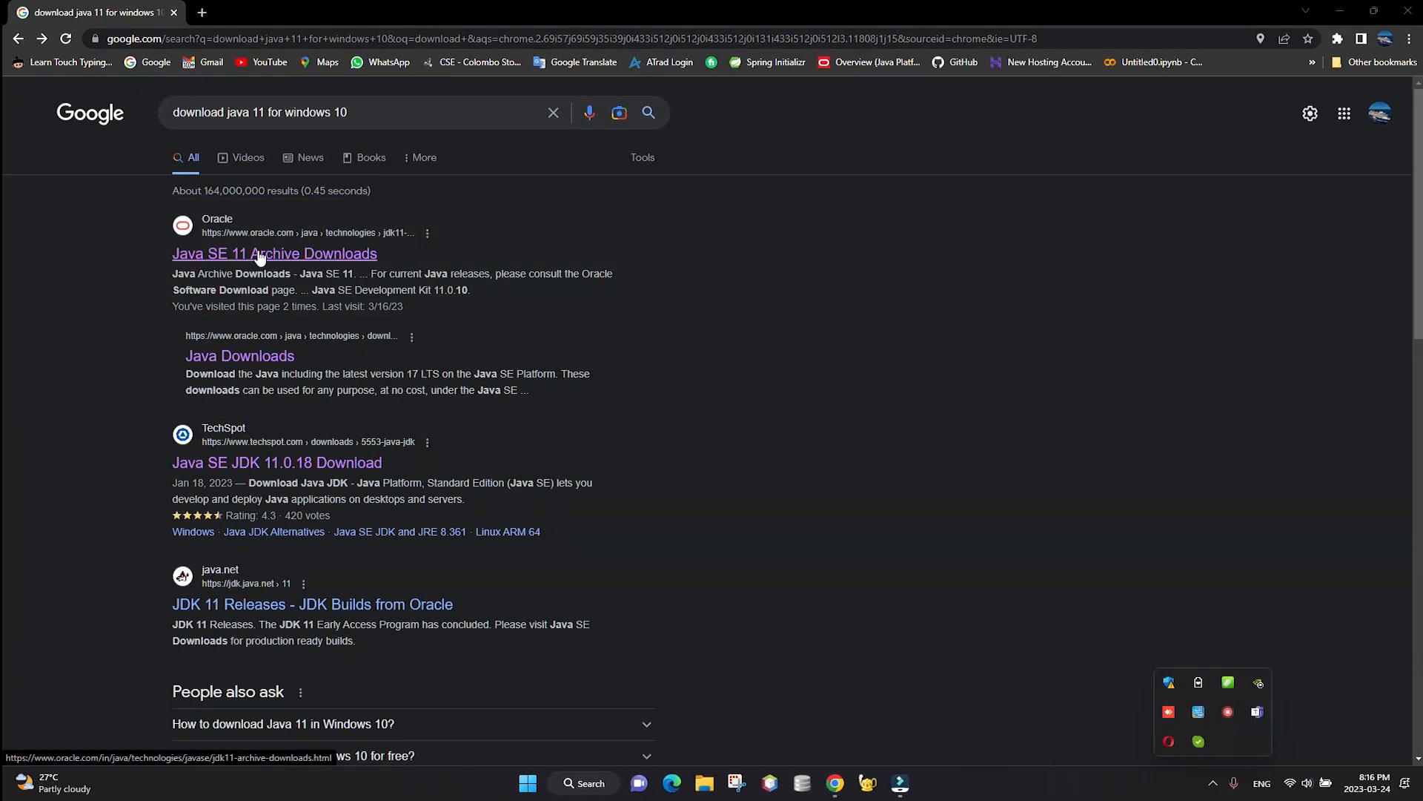
{"action": "left_click", "coordinate": [260, 255]}
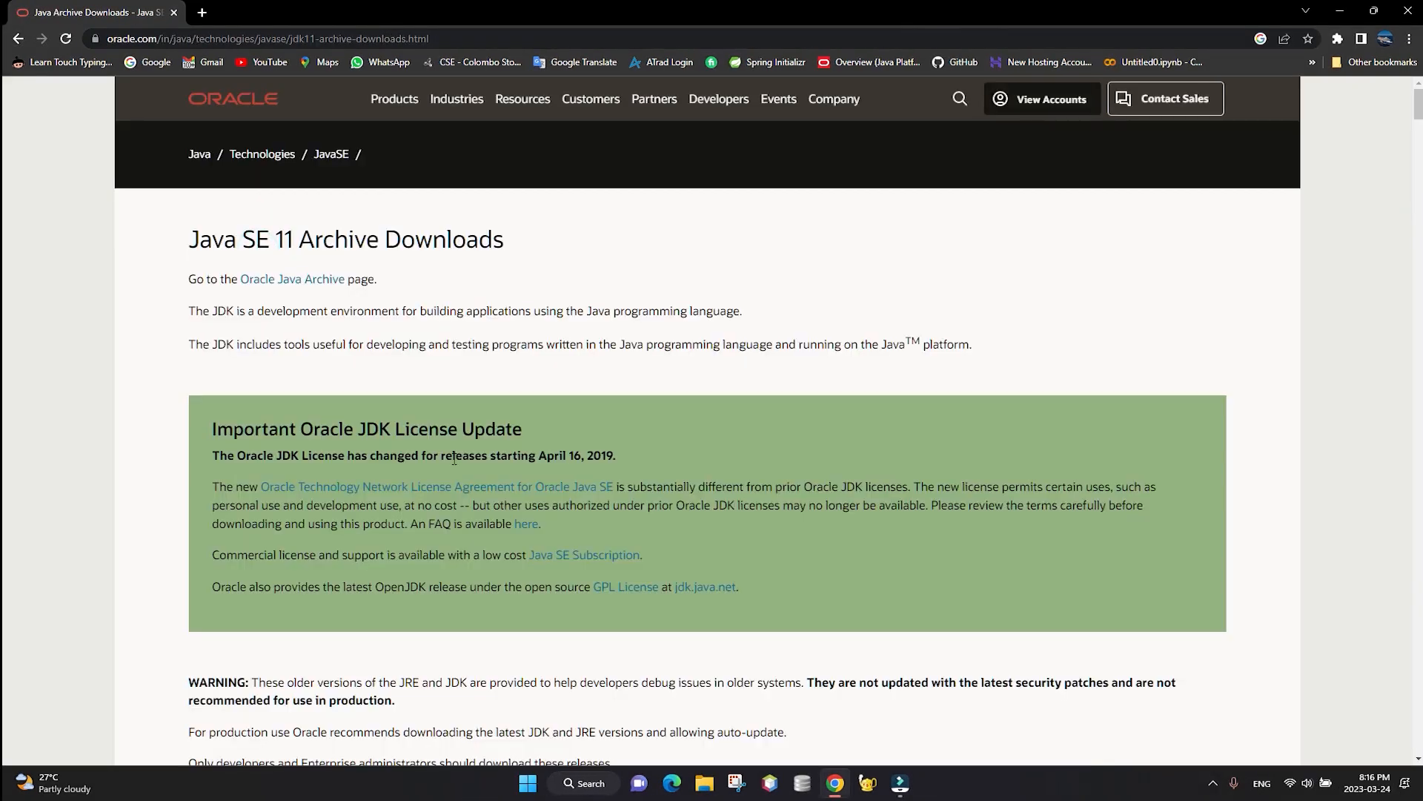
Step: Request the Windows x64 Compressed Archive jdk-11.0.17_windows-x64_bin.zip, accepting the Oracle Technology Network License Agreement
{"action": "scroll", "coordinate": [396, 372], "scroll_direction": "down", "scroll_amount": 3}
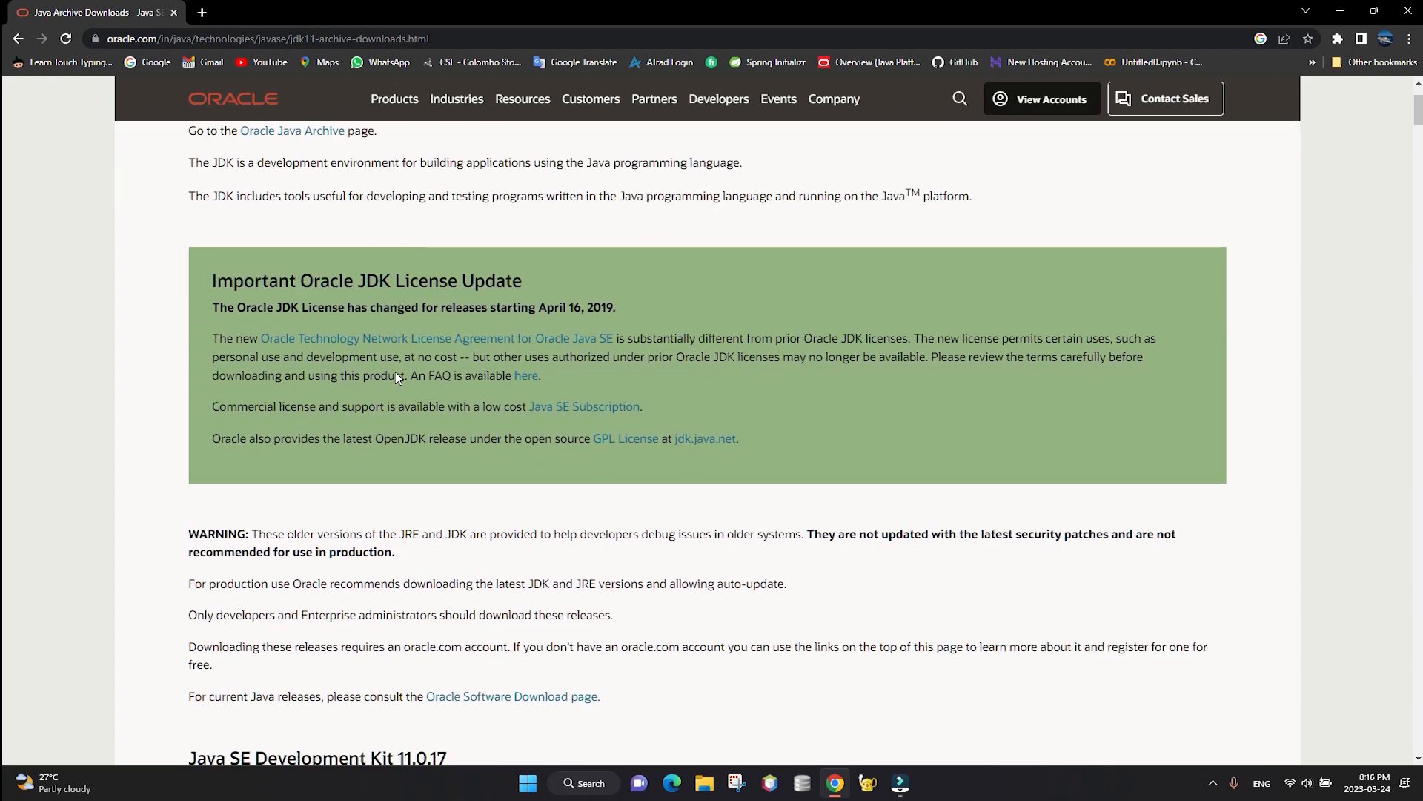
{"action": "scroll", "coordinate": [397, 372], "scroll_direction": "down", "scroll_amount": 5}
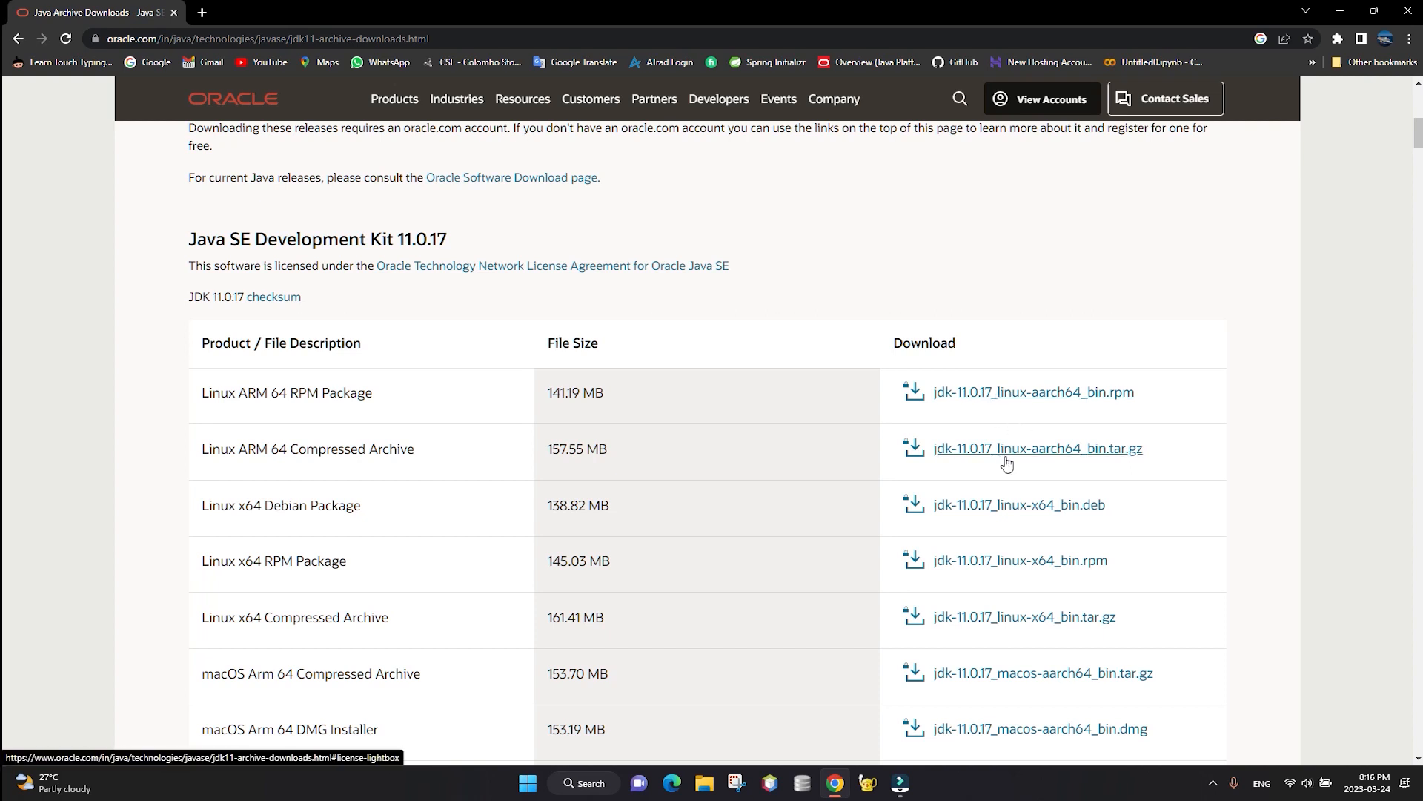
{"action": "scroll", "coordinate": [669, 548], "scroll_direction": "down", "scroll_amount": 4}
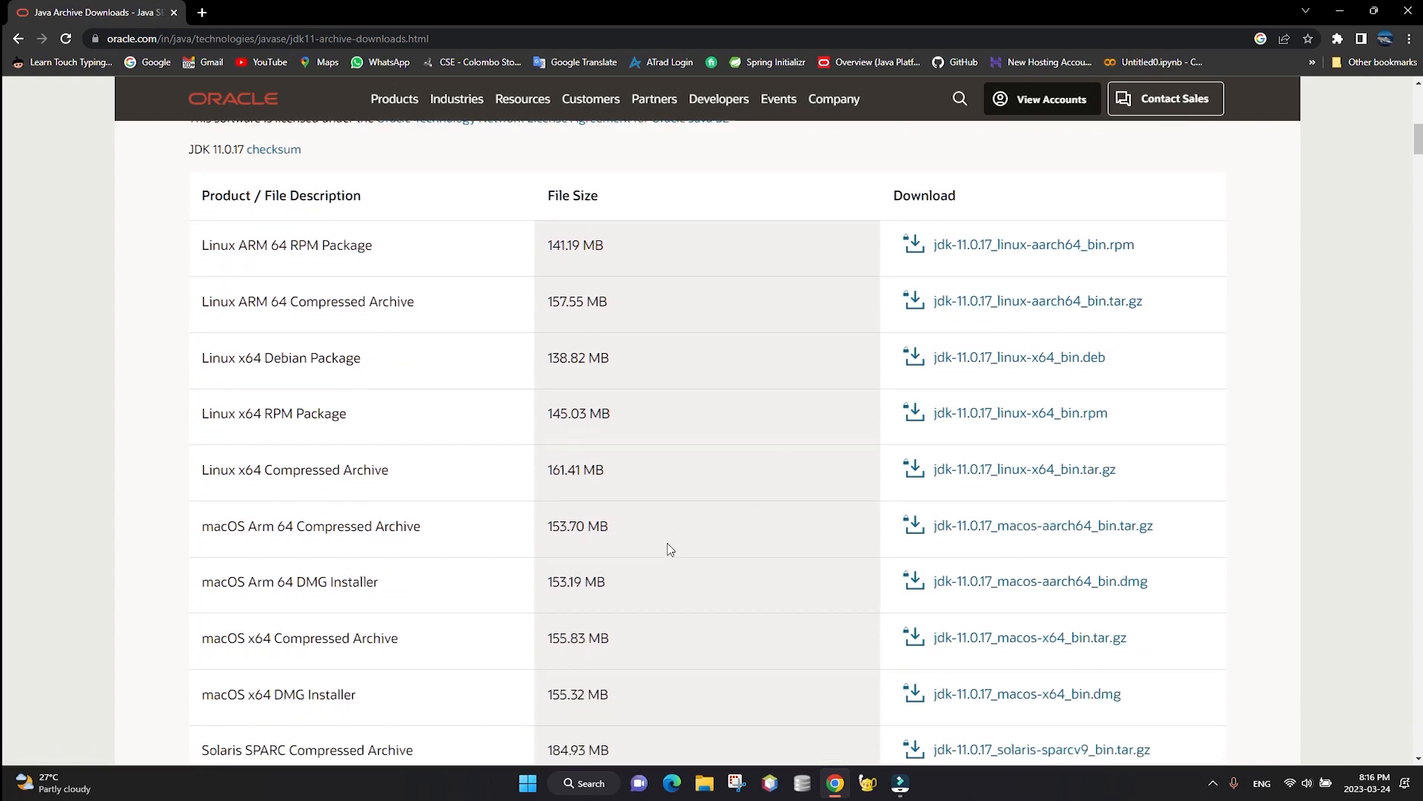
{"action": "scroll", "coordinate": [668, 548], "scroll_direction": "down", "scroll_amount": 3}
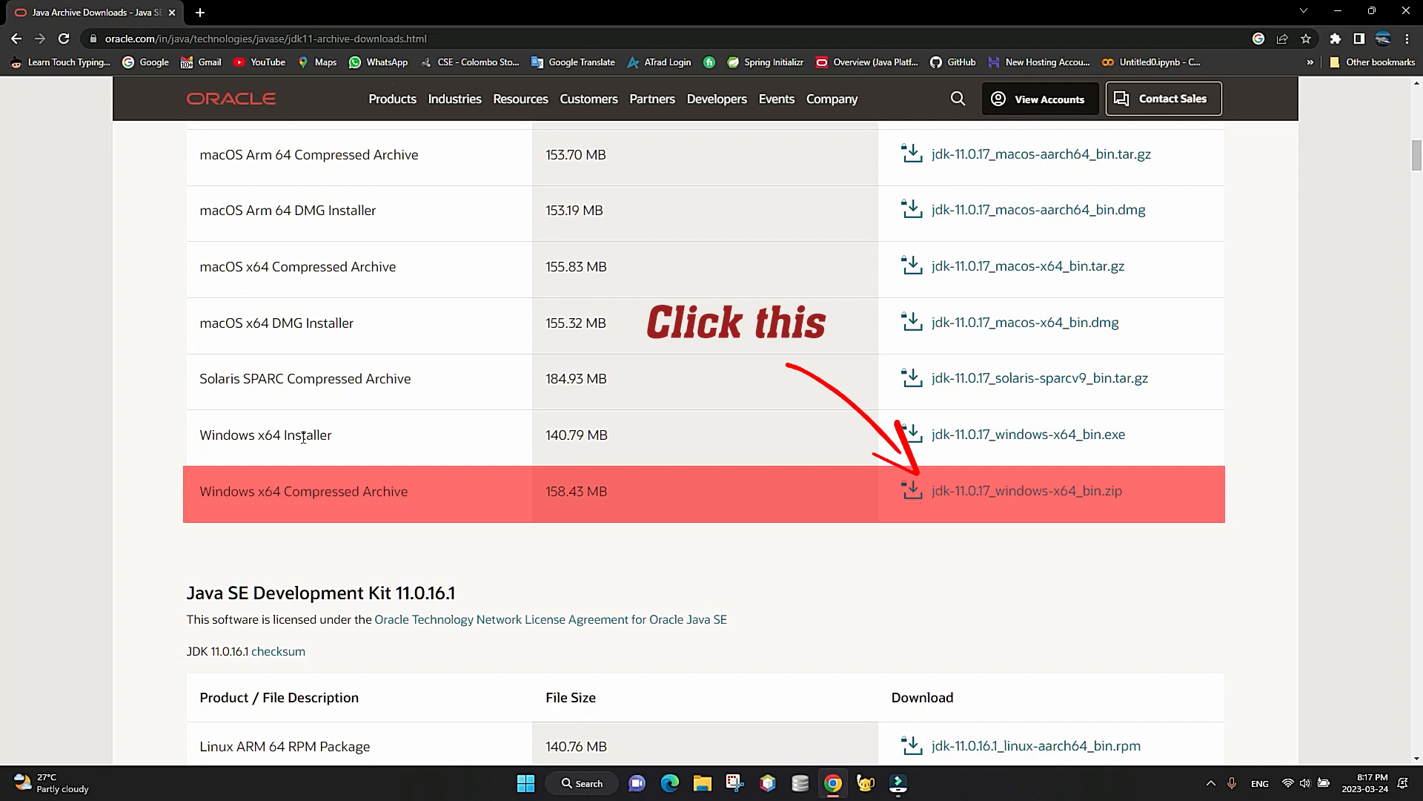
{"action": "left_click", "coordinate": [1025, 493]}
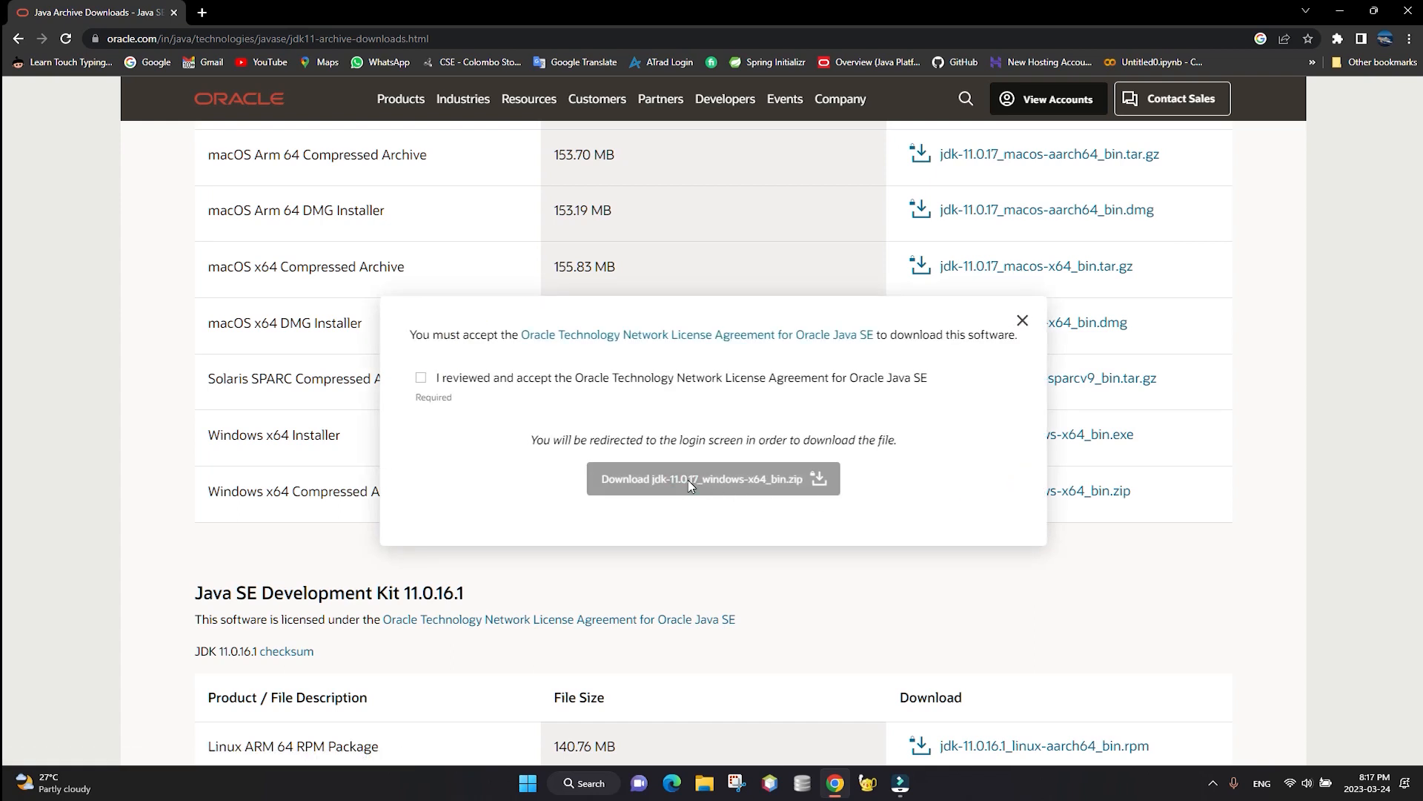
{"action": "left_click", "coordinate": [421, 377]}
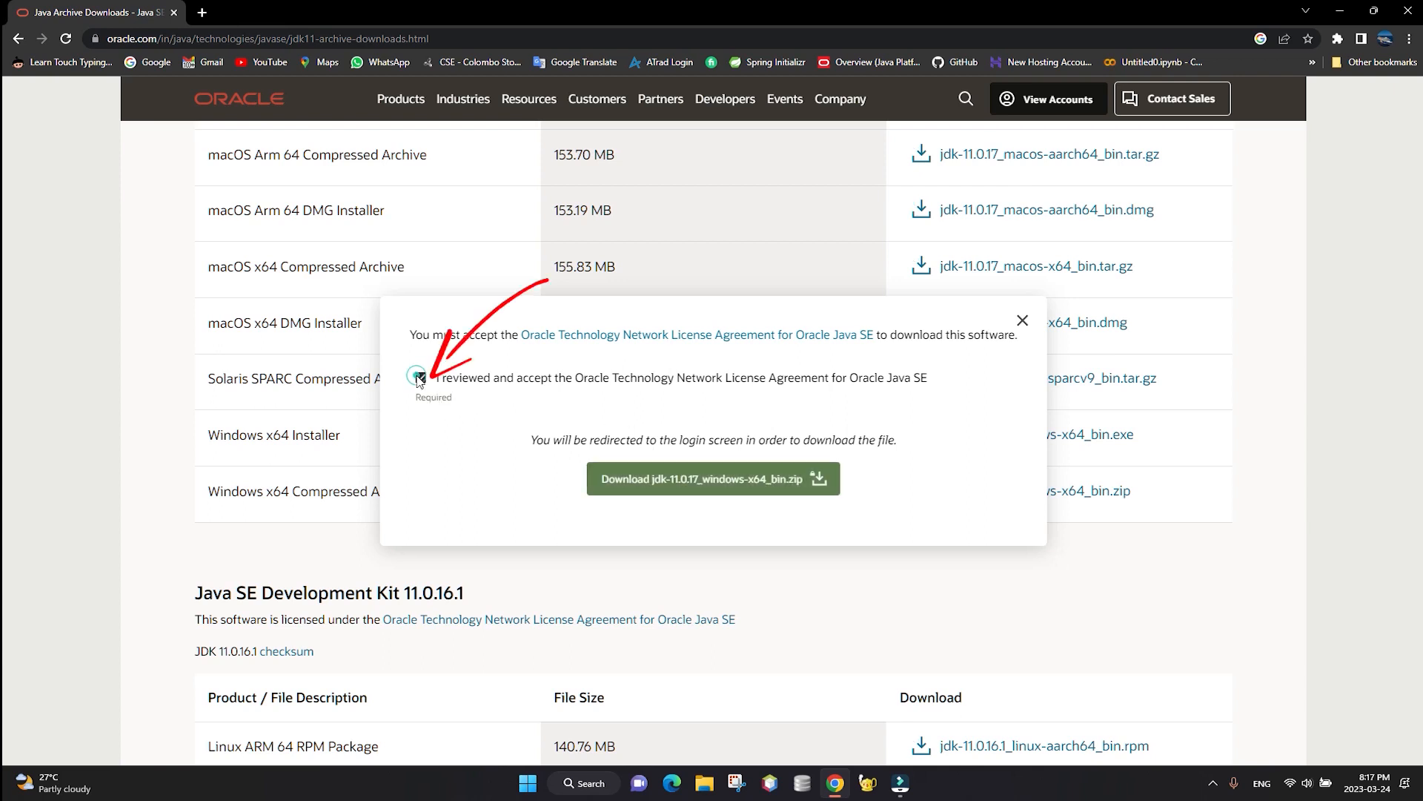
{"action": "left_click", "coordinate": [686, 481]}
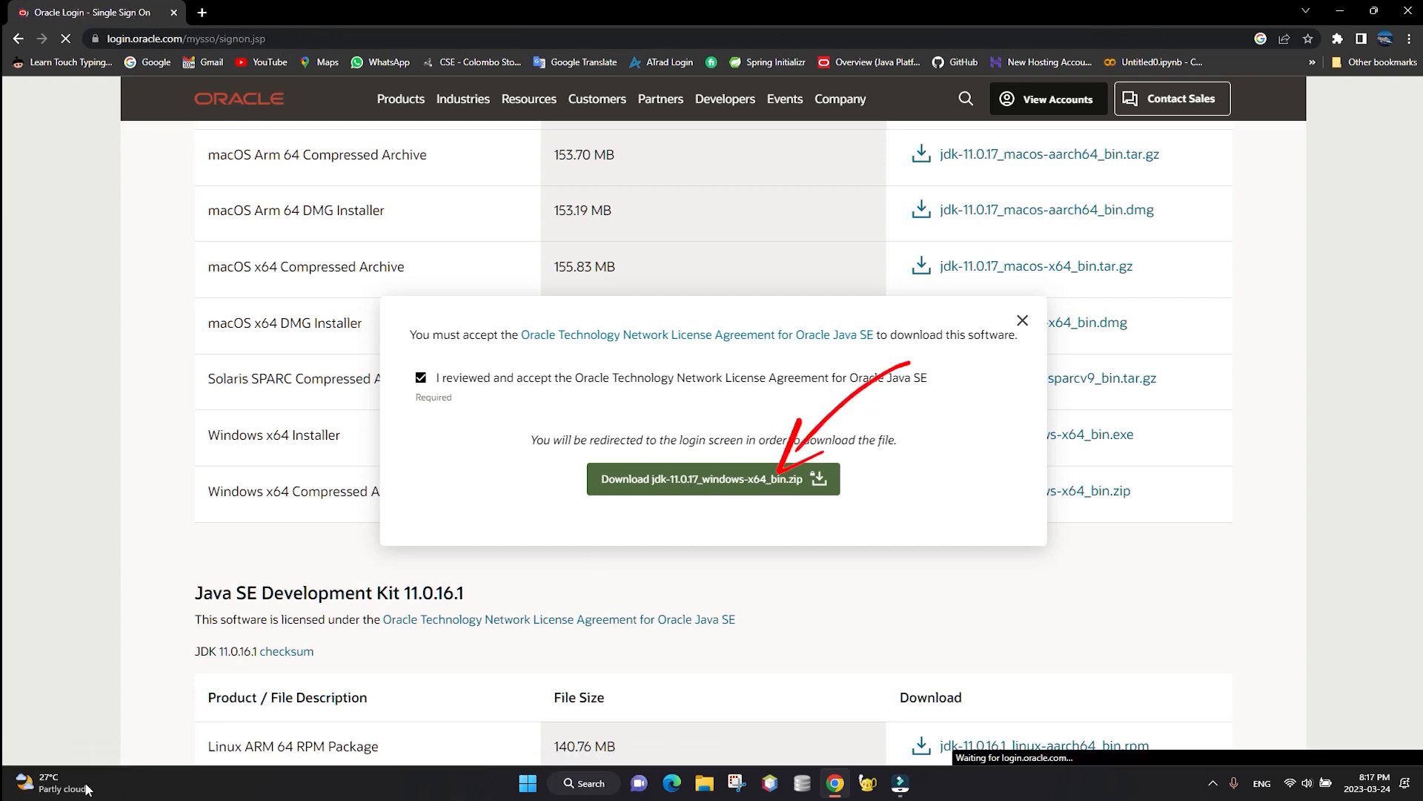
Step: Sign in to Oracle with the account username and password to start the download
{"action": "mouse_move", "coordinate": [37, 783]}
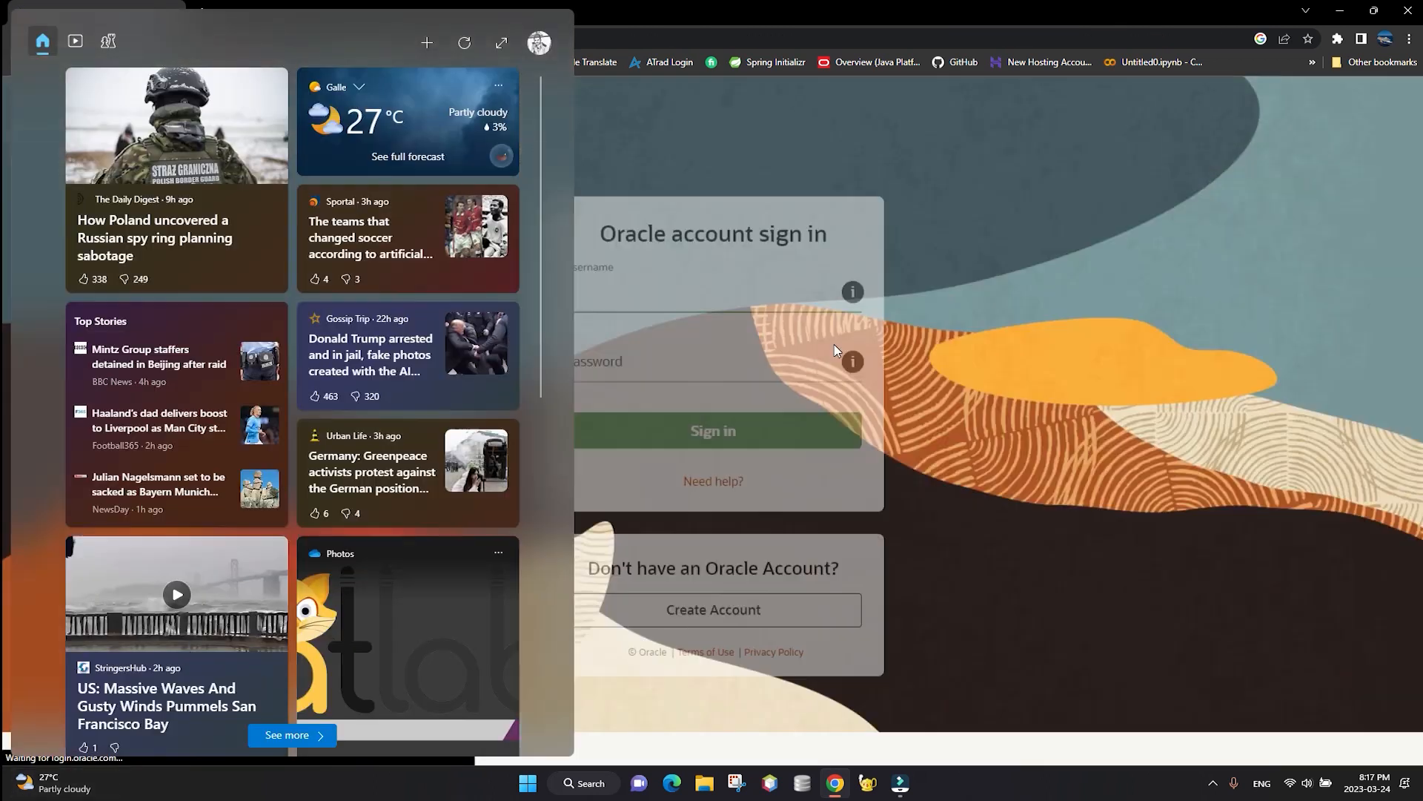
{"action": "left_click", "coordinate": [816, 91]}
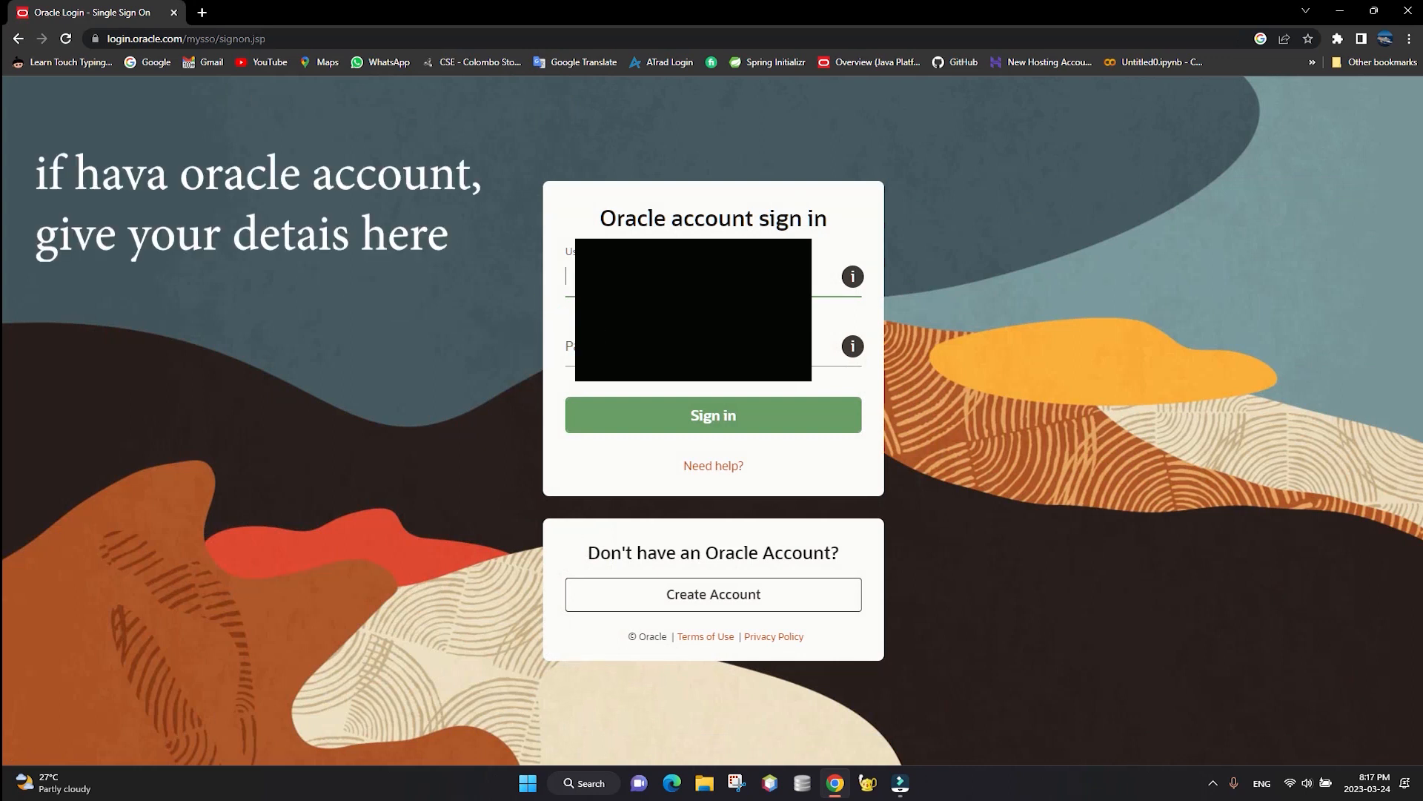
{"action": "type", "text": "m"}
{"action": "left_click", "coordinate": [687, 352]}
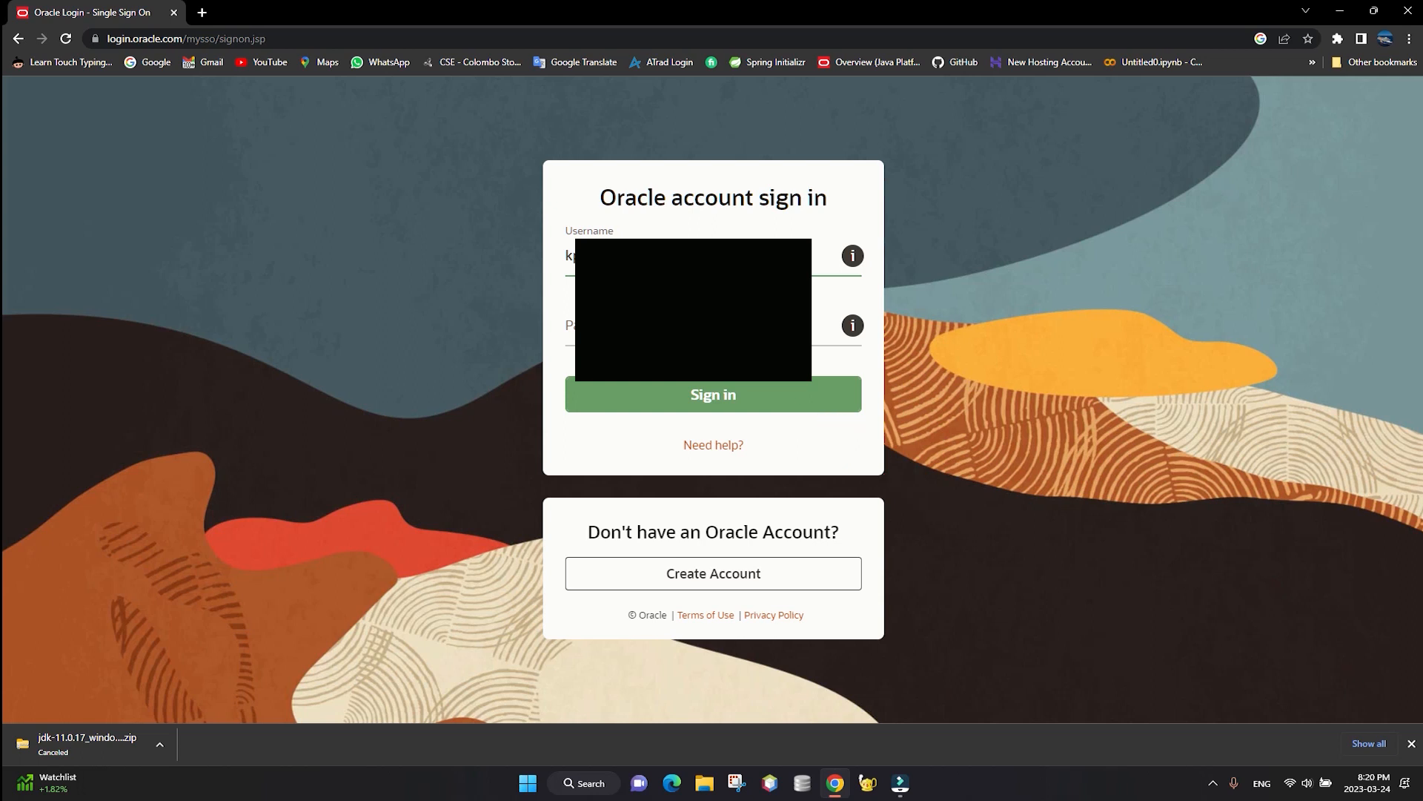
{"action": "left_click", "coordinate": [716, 408]}
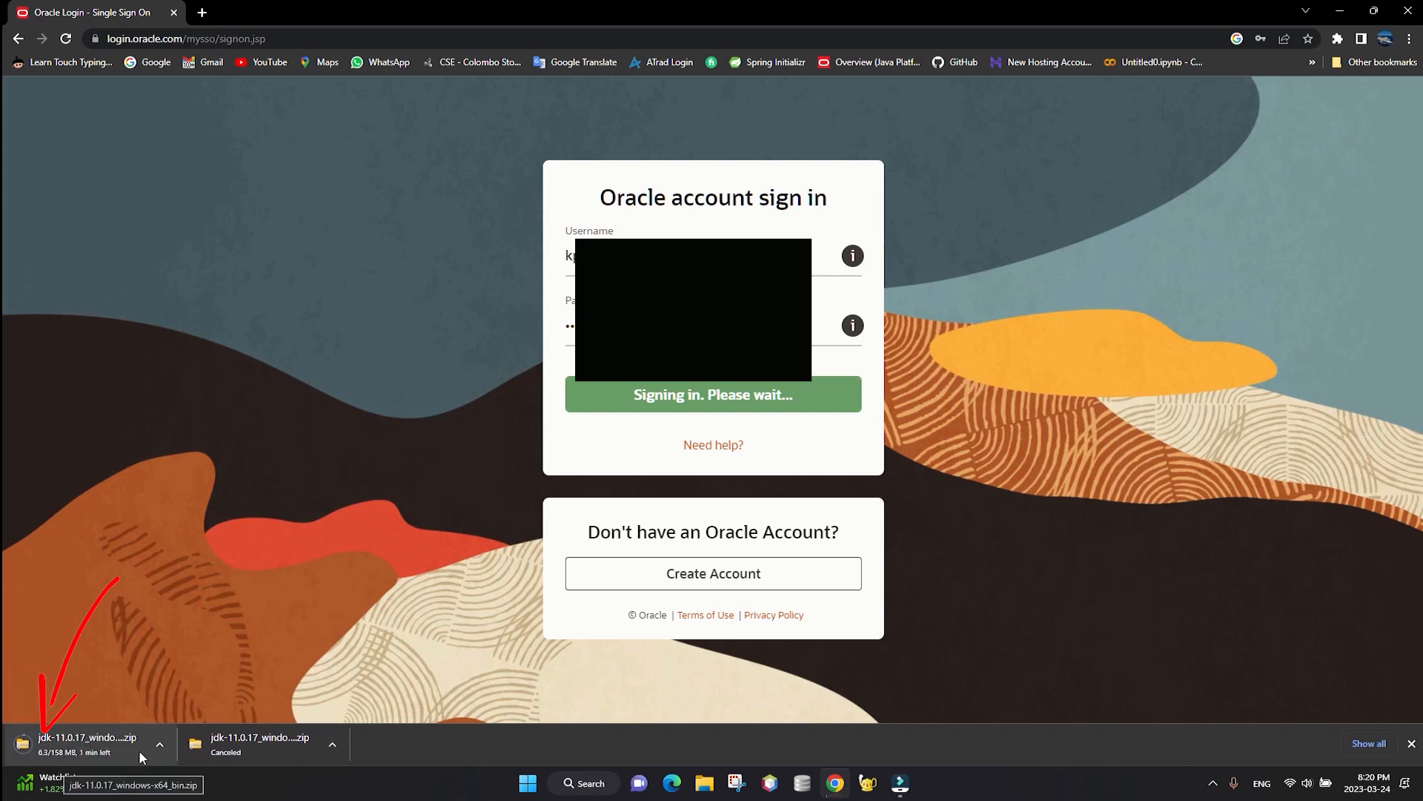
Step: Cancel the running download of the JDK 11.0.17 zip archive
{"action": "left_click", "coordinate": [161, 744]}
{"action": "left_click", "coordinate": [205, 720]}
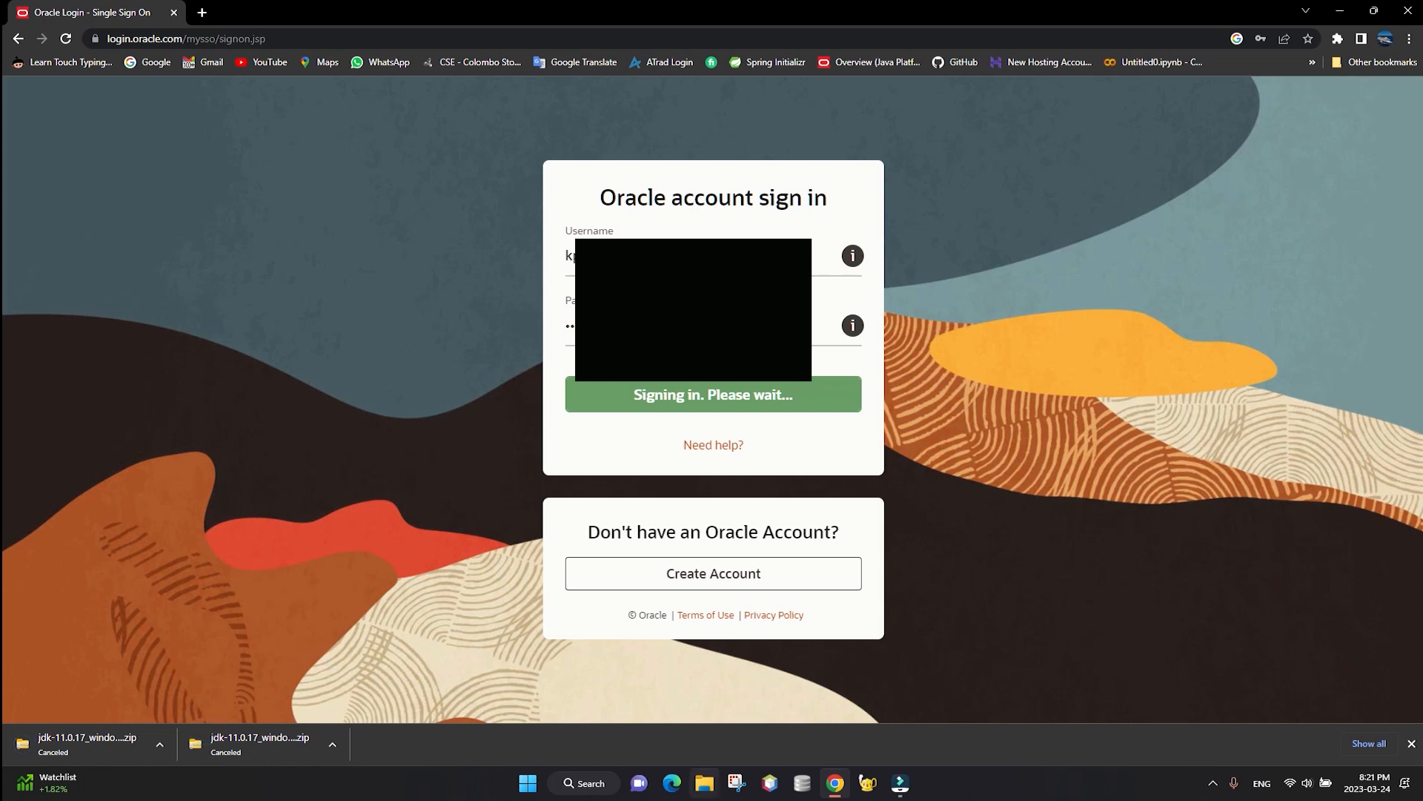
Step: Switch to File Explorer and run jdk-11.0.17_windows-x64_bin.exe from the Downloads folder
{"action": "left_click", "coordinate": [705, 784]}
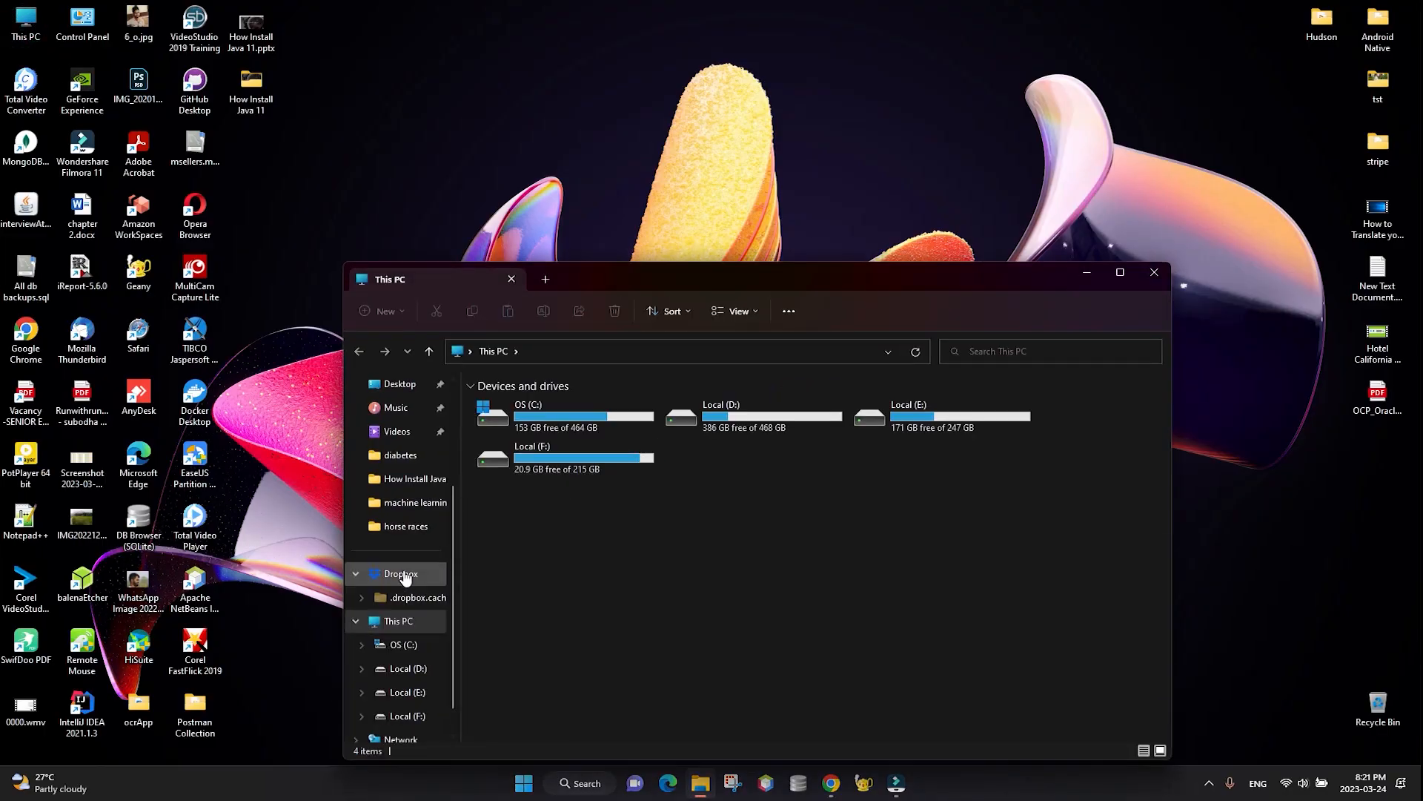
{"action": "scroll", "coordinate": [404, 564], "scroll_direction": "up", "scroll_amount": 2}
{"action": "scroll", "coordinate": [401, 545], "scroll_direction": "up", "scroll_amount": 2}
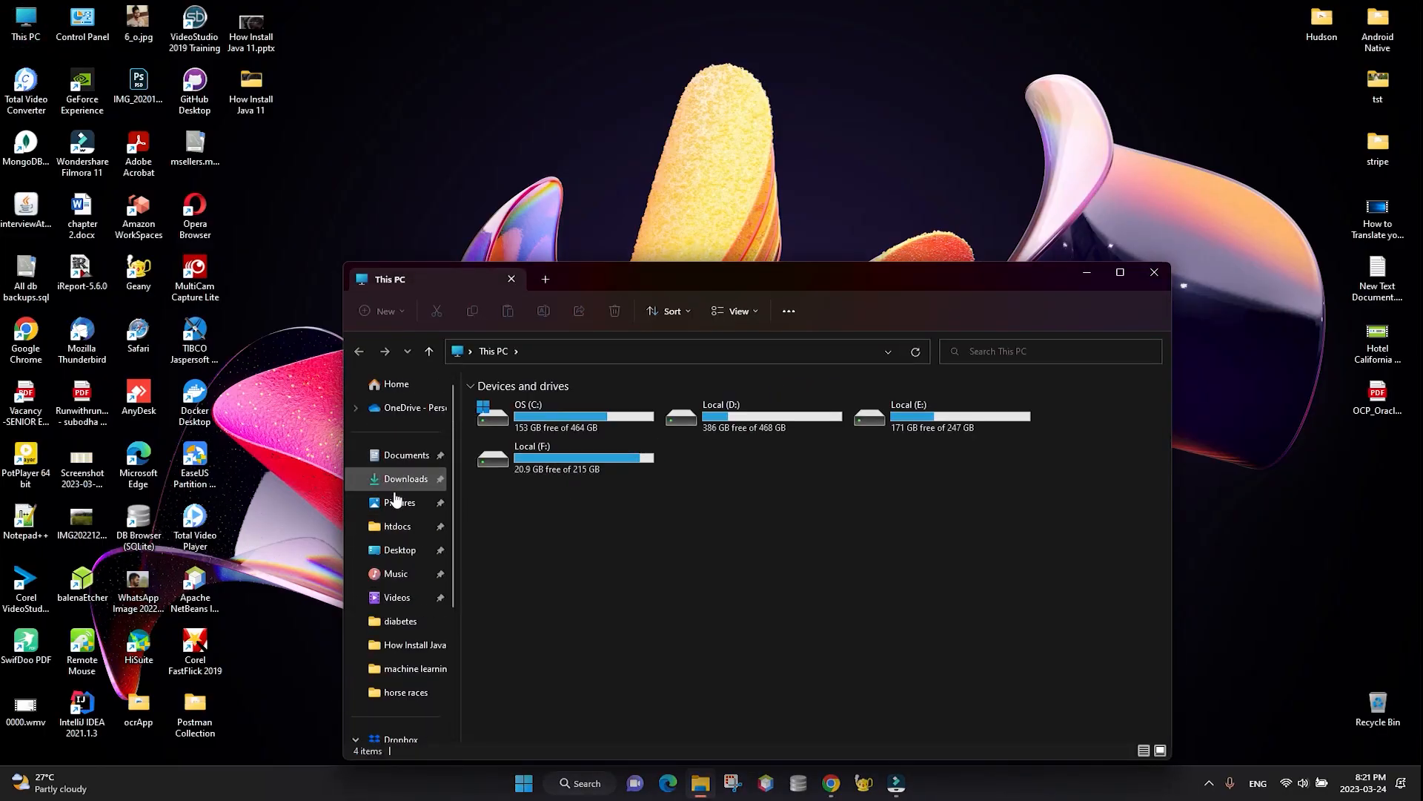
{"action": "left_click", "coordinate": [395, 478]}
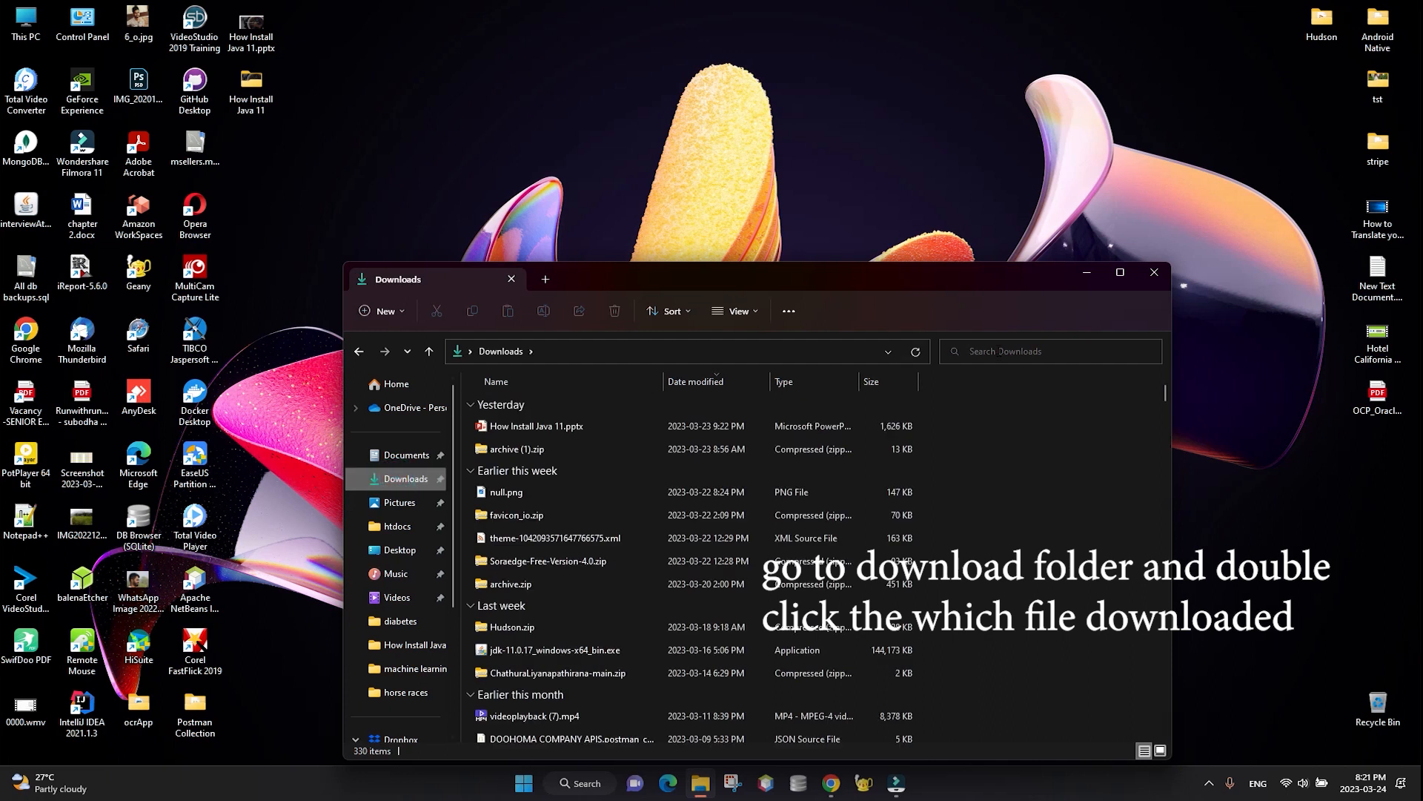
{"action": "left_click", "coordinate": [995, 506]}
{"action": "key", "text": "j"}
{"action": "double_click", "coordinate": [536, 650]}
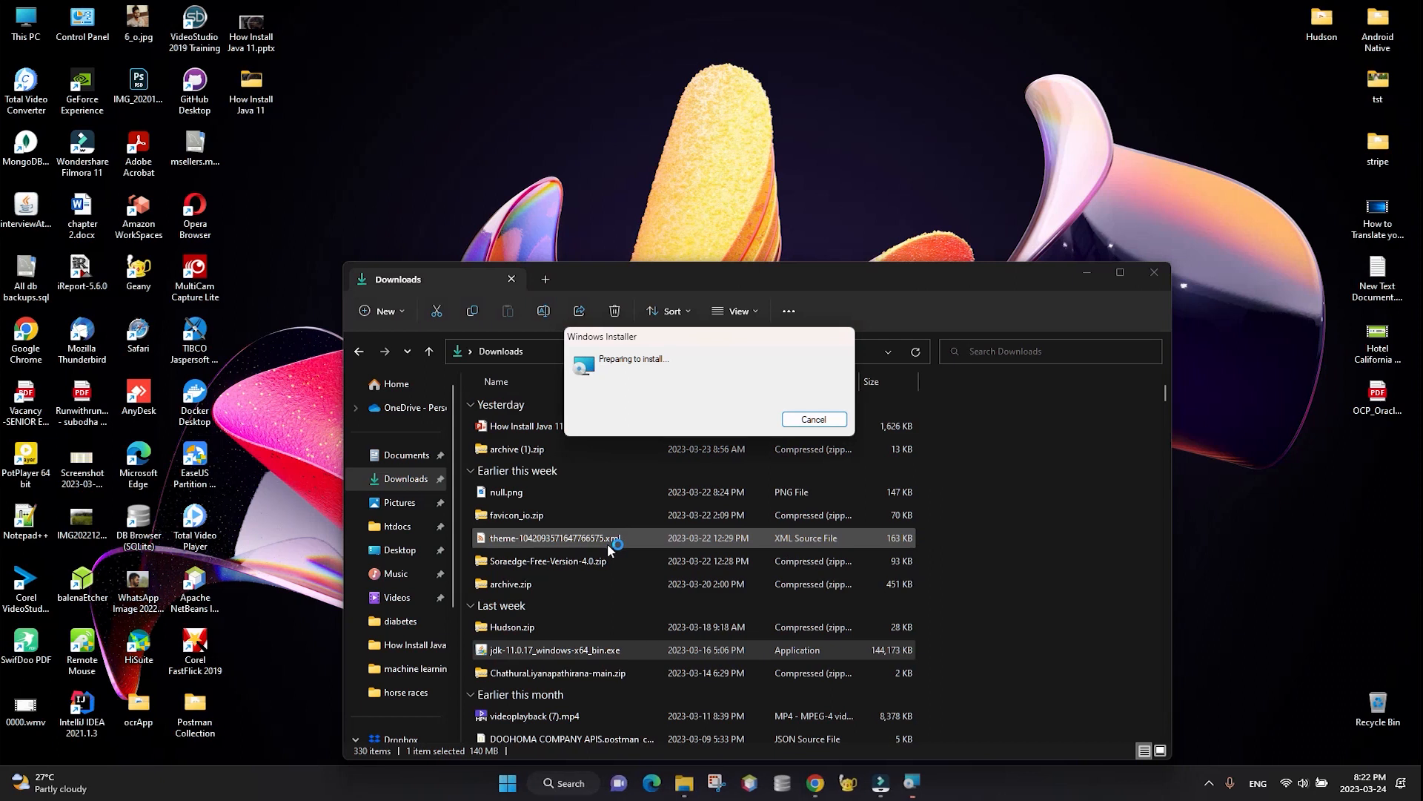
Step: Close the Downloads window and install Java SE Development Kit 11.0.17 into C:\Program Files\Java\jdk-11.0.17\
{"action": "left_click", "coordinate": [1154, 273]}
{"action": "left_click", "coordinate": [780, 508]}
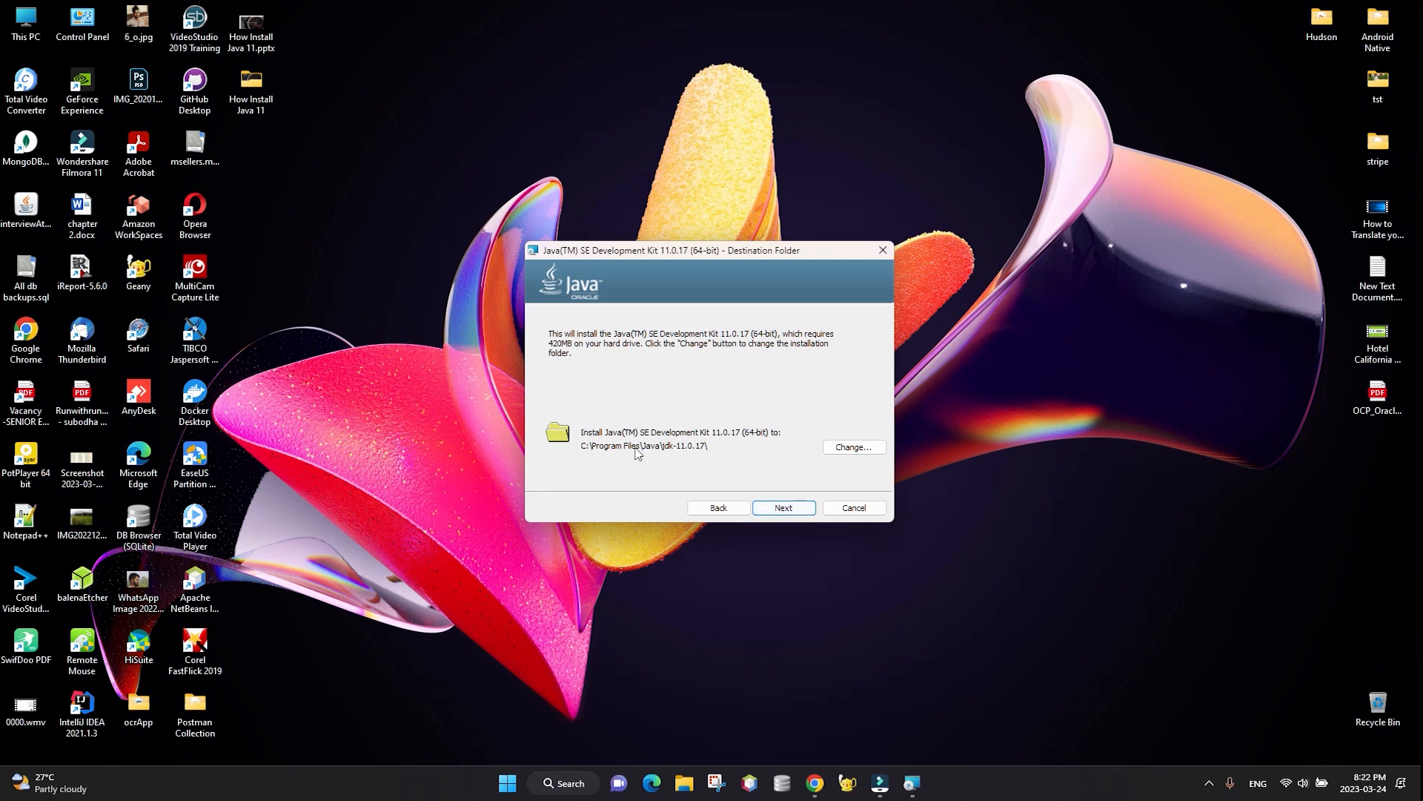
{"action": "left_click", "coordinate": [782, 509]}
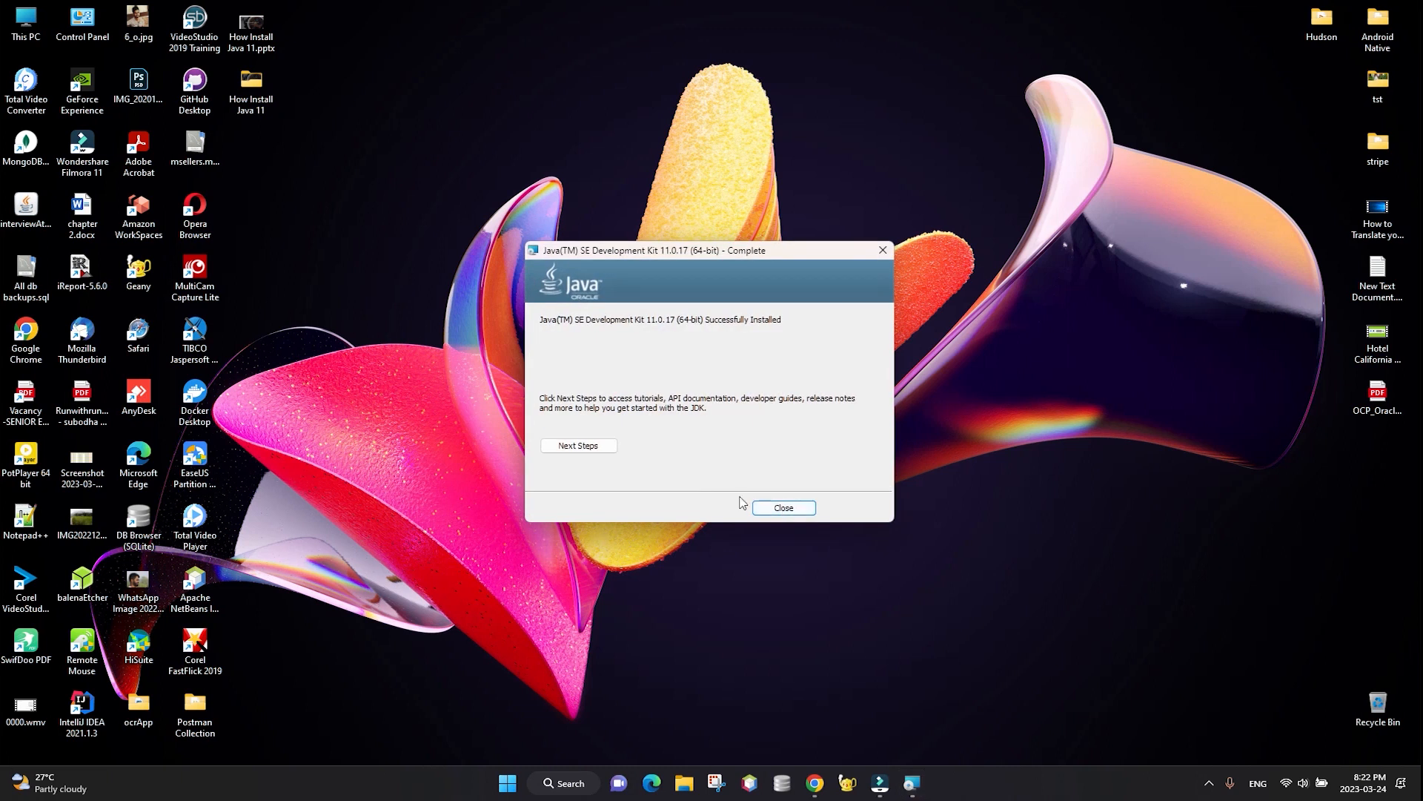
Step: Open the JDK documentation offered by the finished installer, and close both the browser and the installer
{"action": "left_click", "coordinate": [581, 447]}
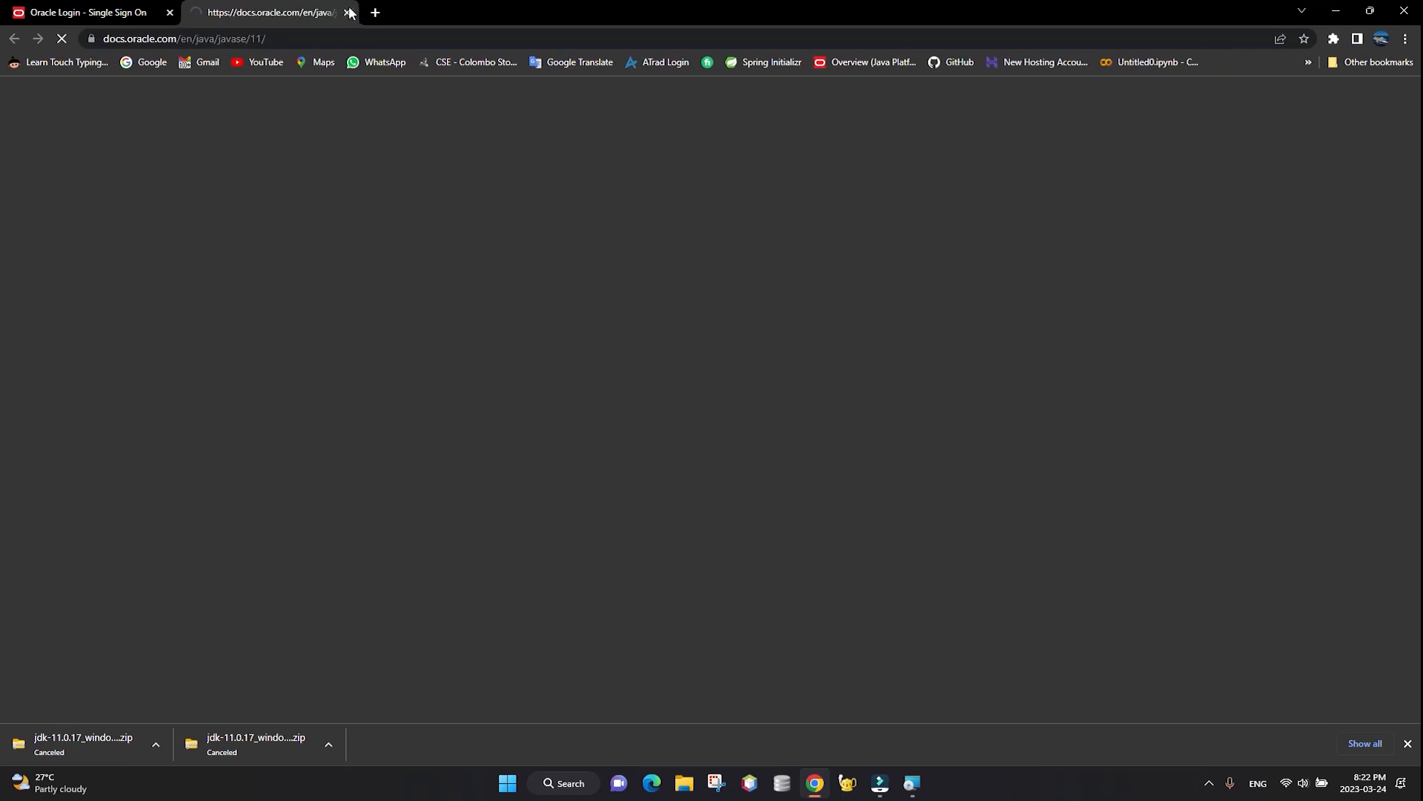
{"action": "left_click", "coordinate": [348, 12]}
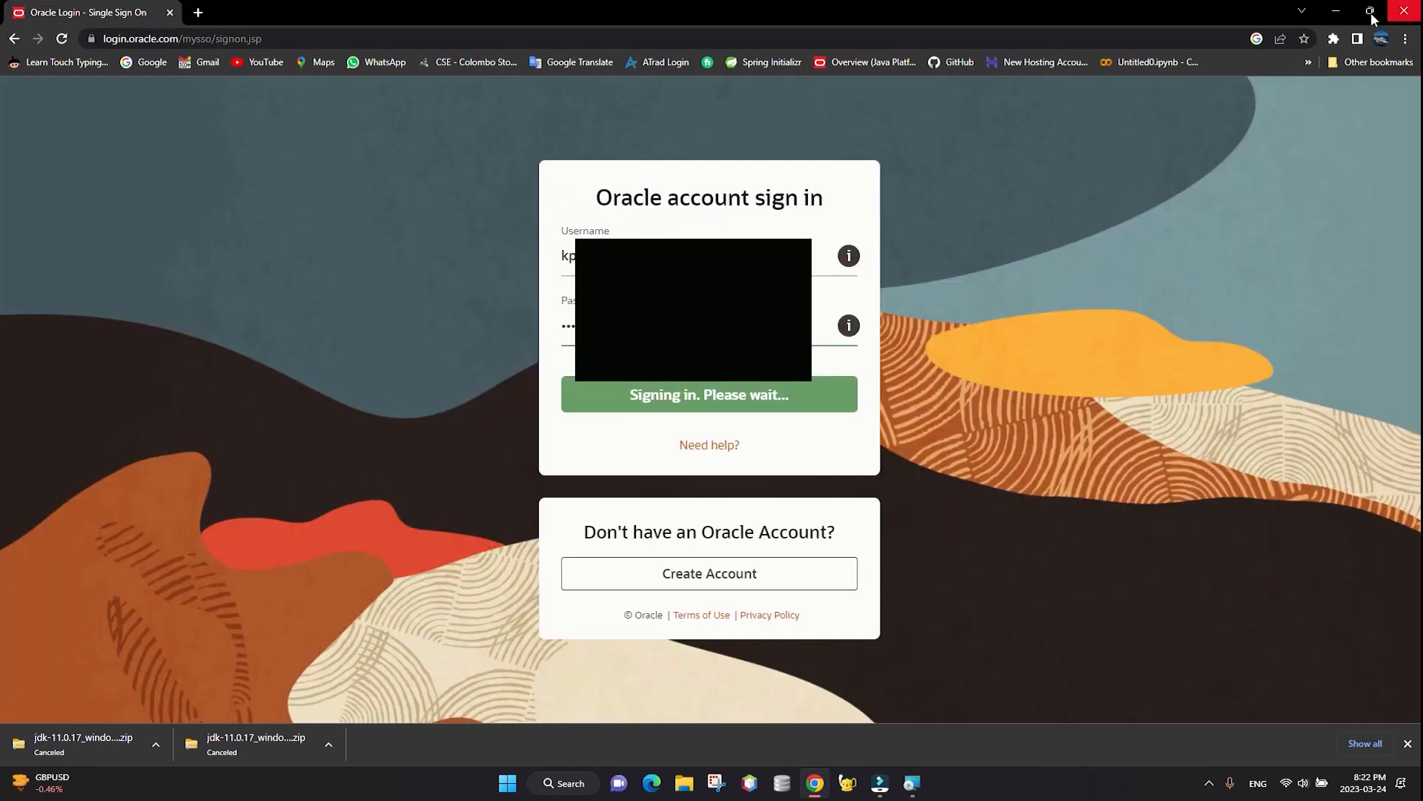
{"action": "left_click", "coordinate": [1405, 11]}
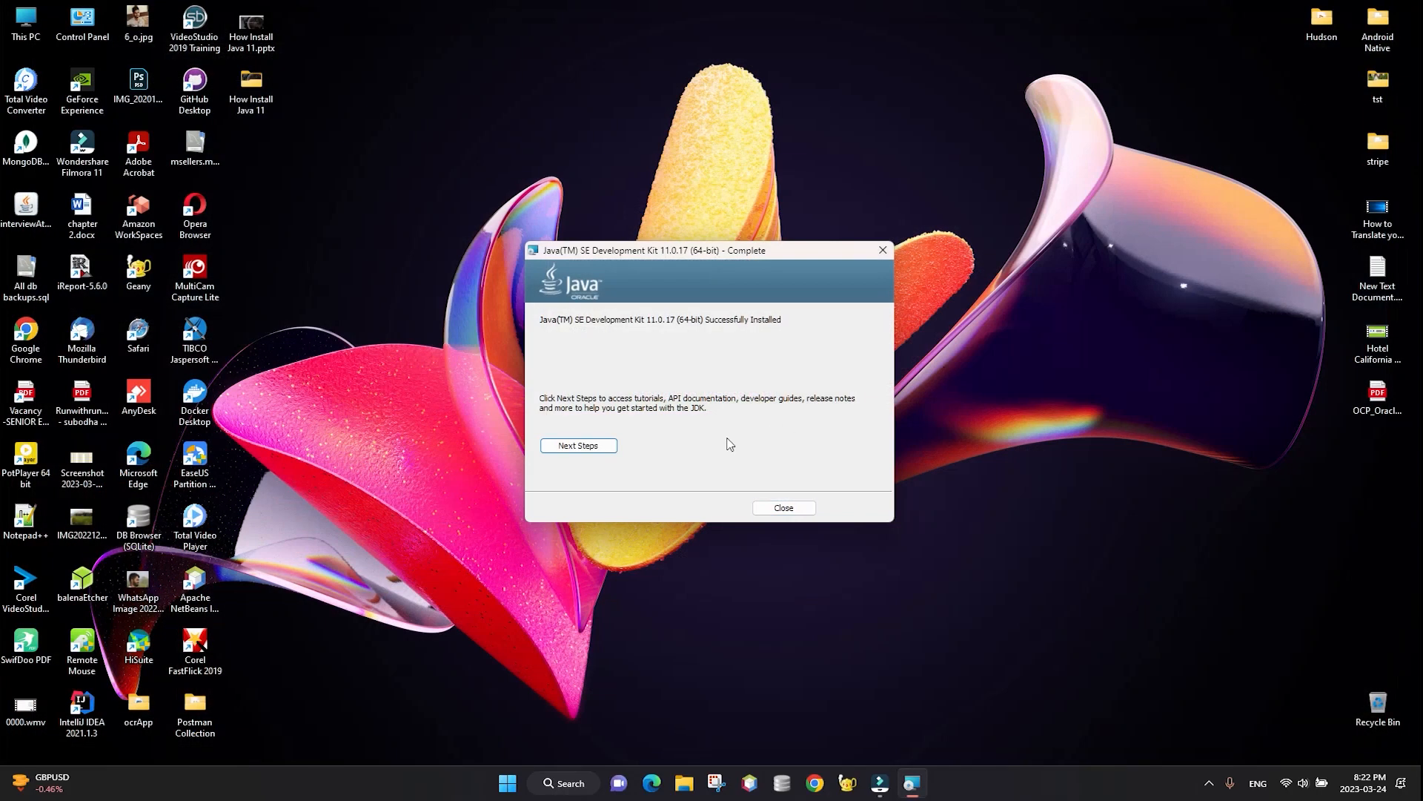
{"action": "left_click", "coordinate": [777, 507]}
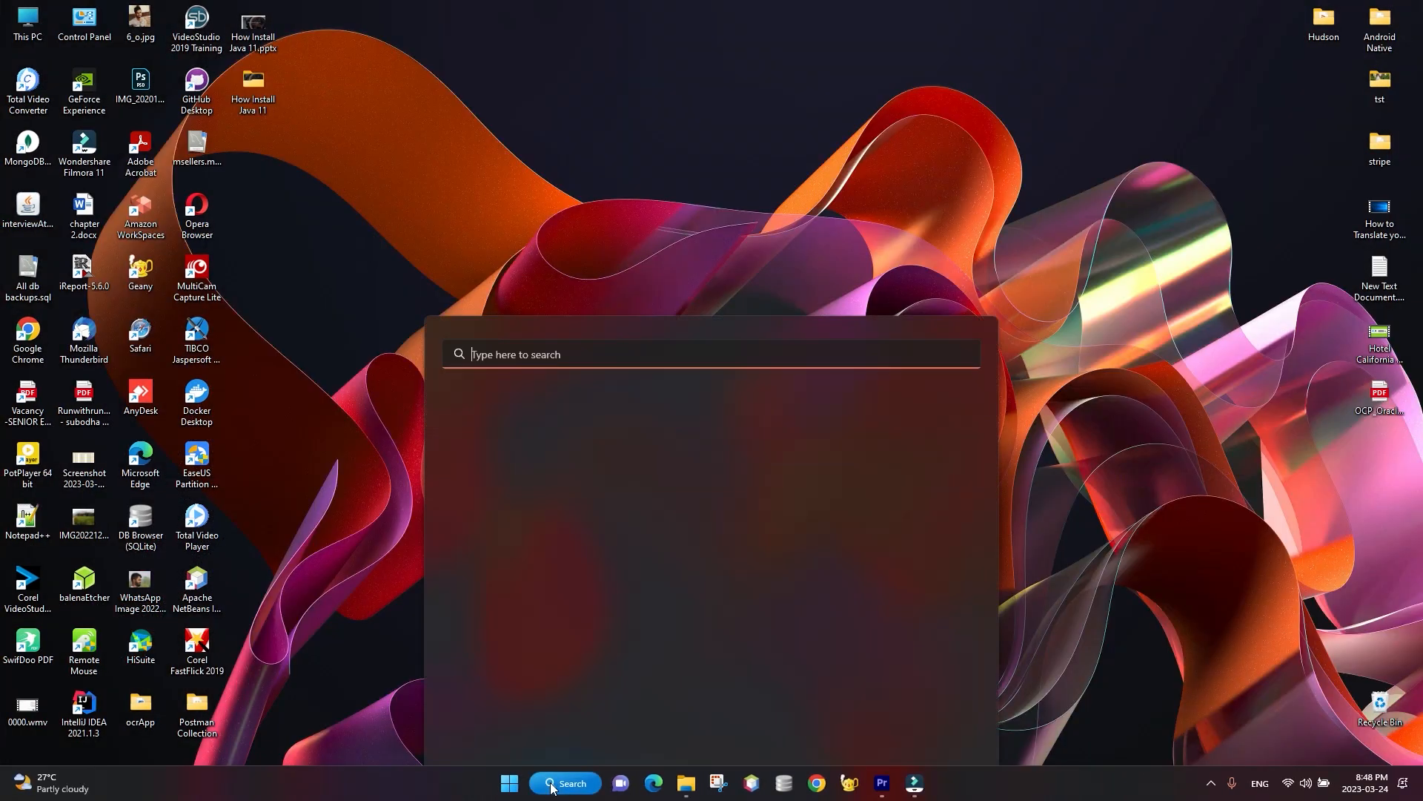
Step: Check the Java installation by running "java -version" and "javac" in a maximized Command Prompt, and close it
{"action": "left_click", "coordinate": [527, 366]}
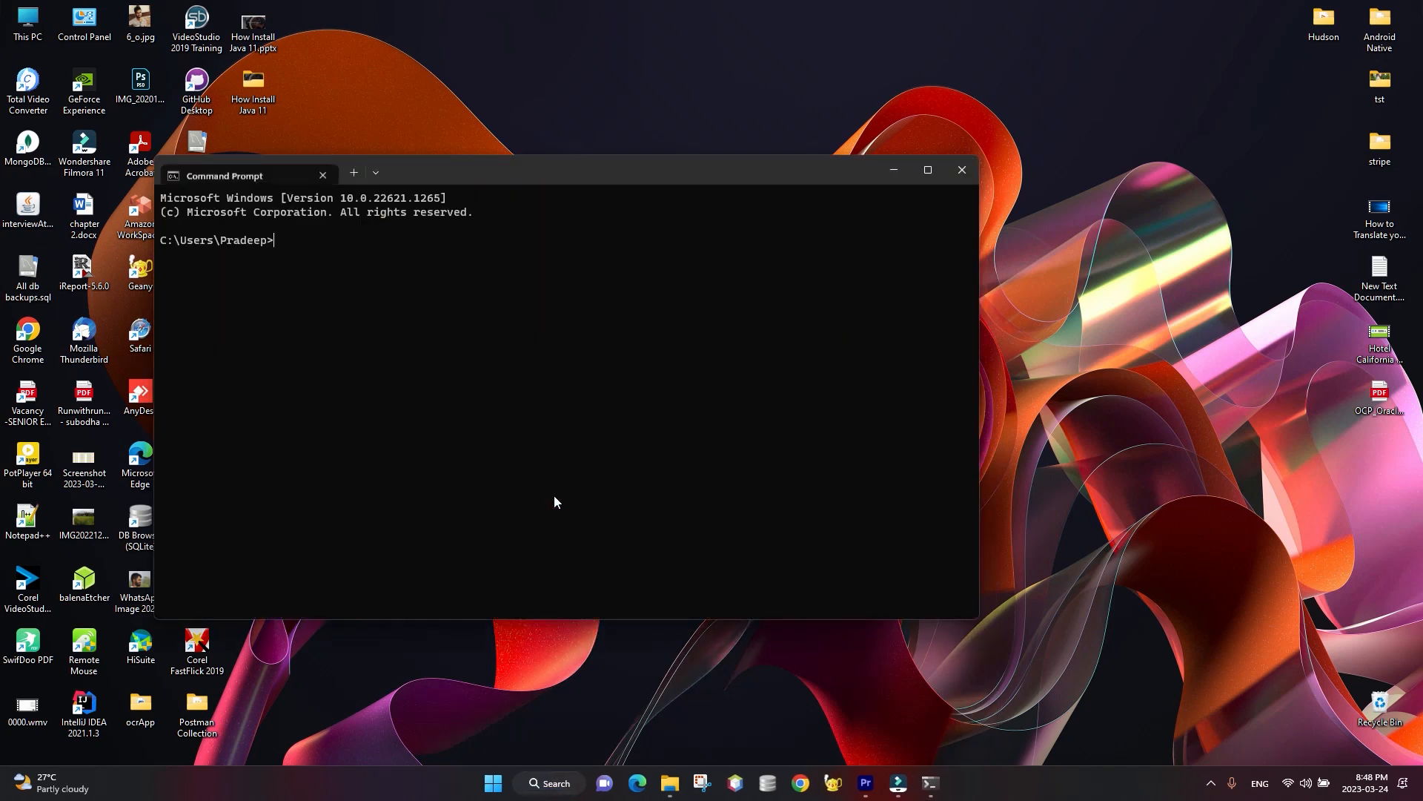
{"action": "left_click", "coordinate": [927, 170]}
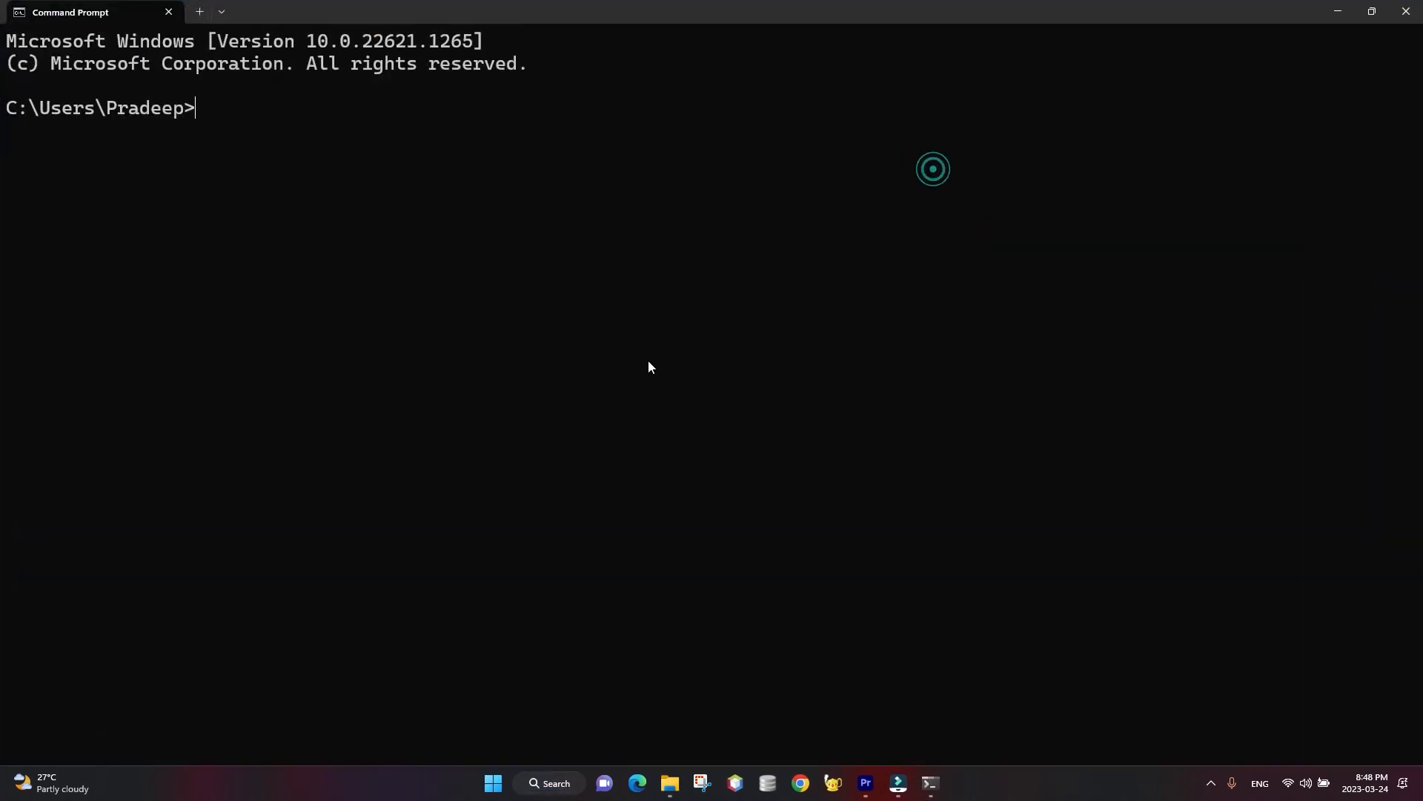
{"action": "type", "text": "ja"}
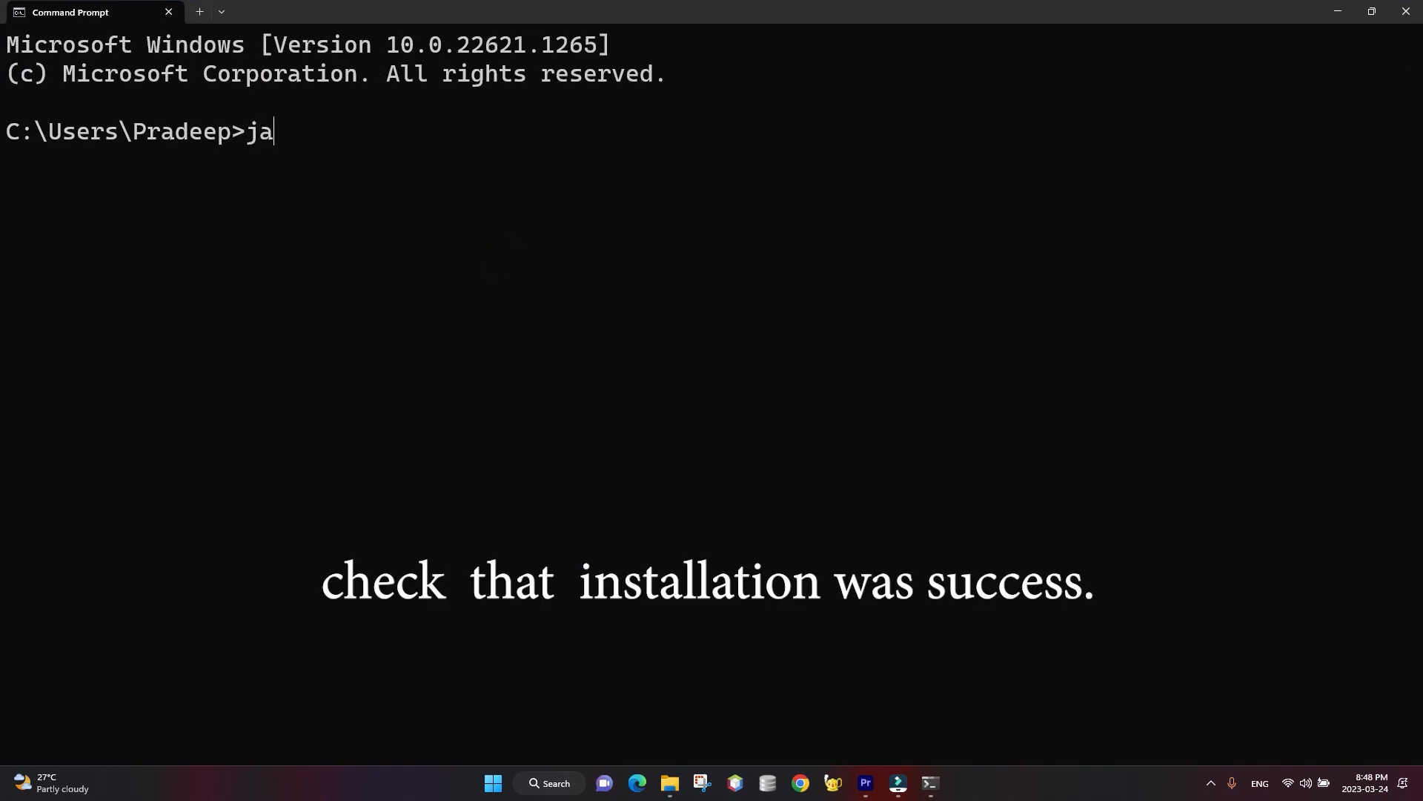
{"action": "type", "text": "va -version"}
{"action": "key", "text": "Return"}
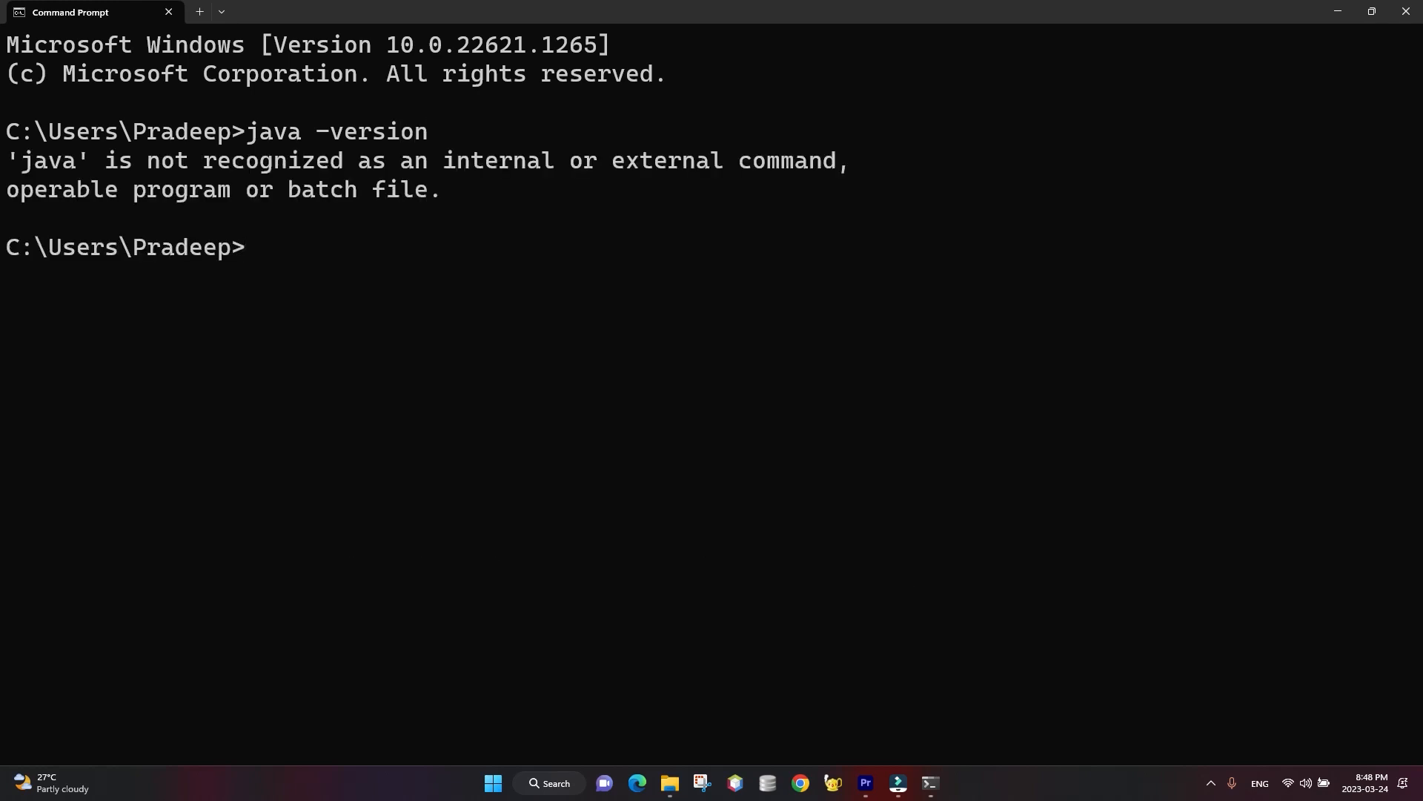
{"action": "type", "text": "javac"}
{"action": "key", "text": "Return"}
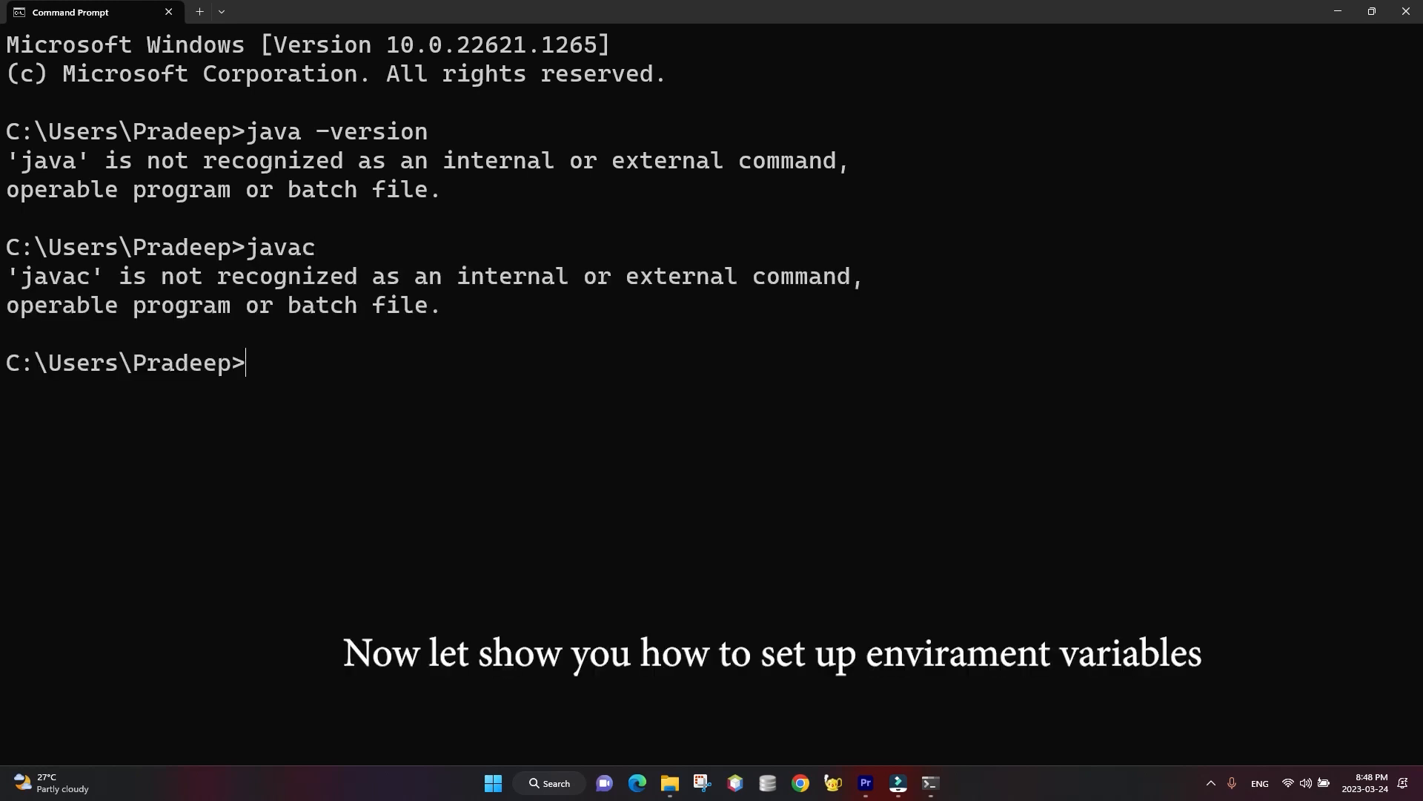
{"action": "left_click", "coordinate": [1405, 11]}
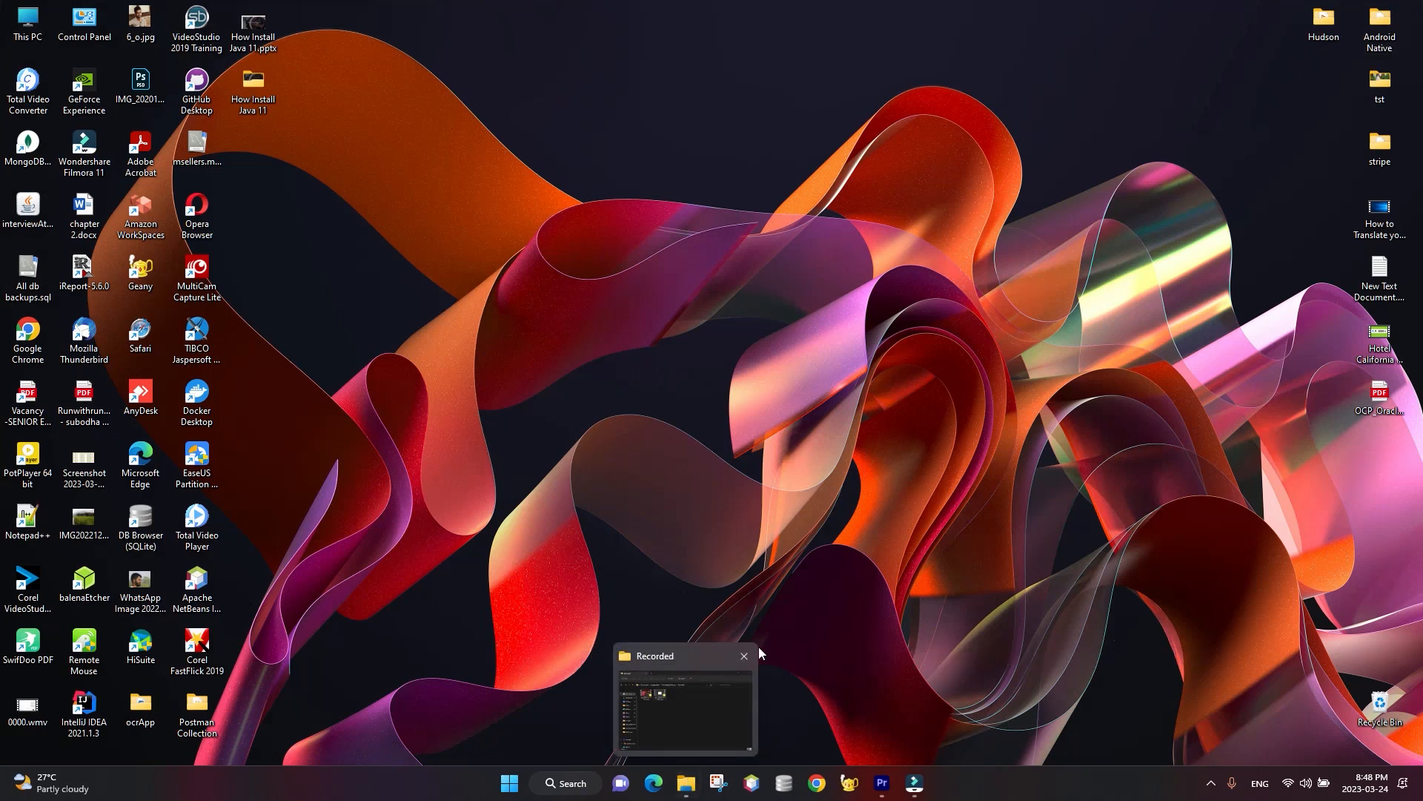
Step: Open a File Explorer window and go to the Program Files folder on drive C:
{"action": "left_click", "coordinate": [600, 783]}
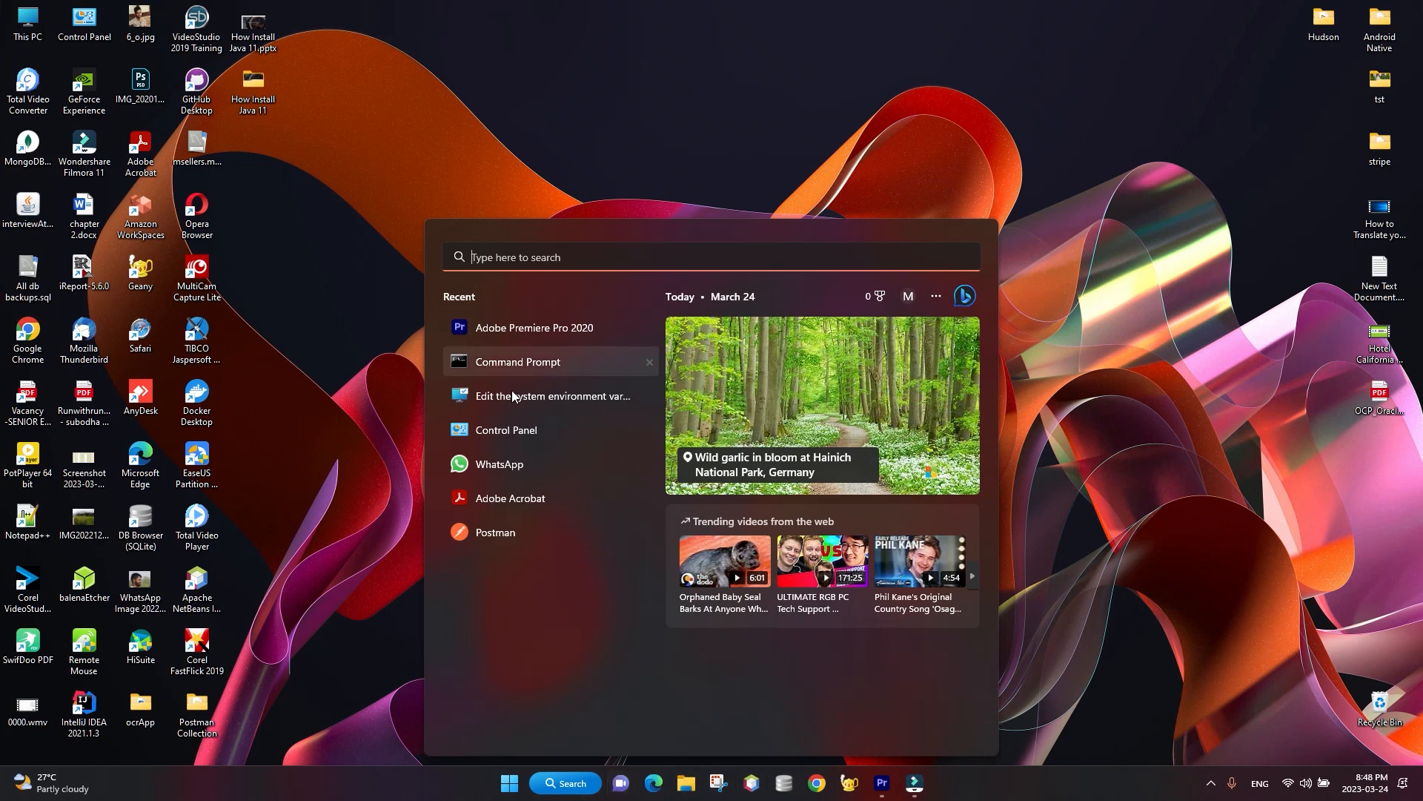
{"action": "left_click", "coordinate": [353, 461]}
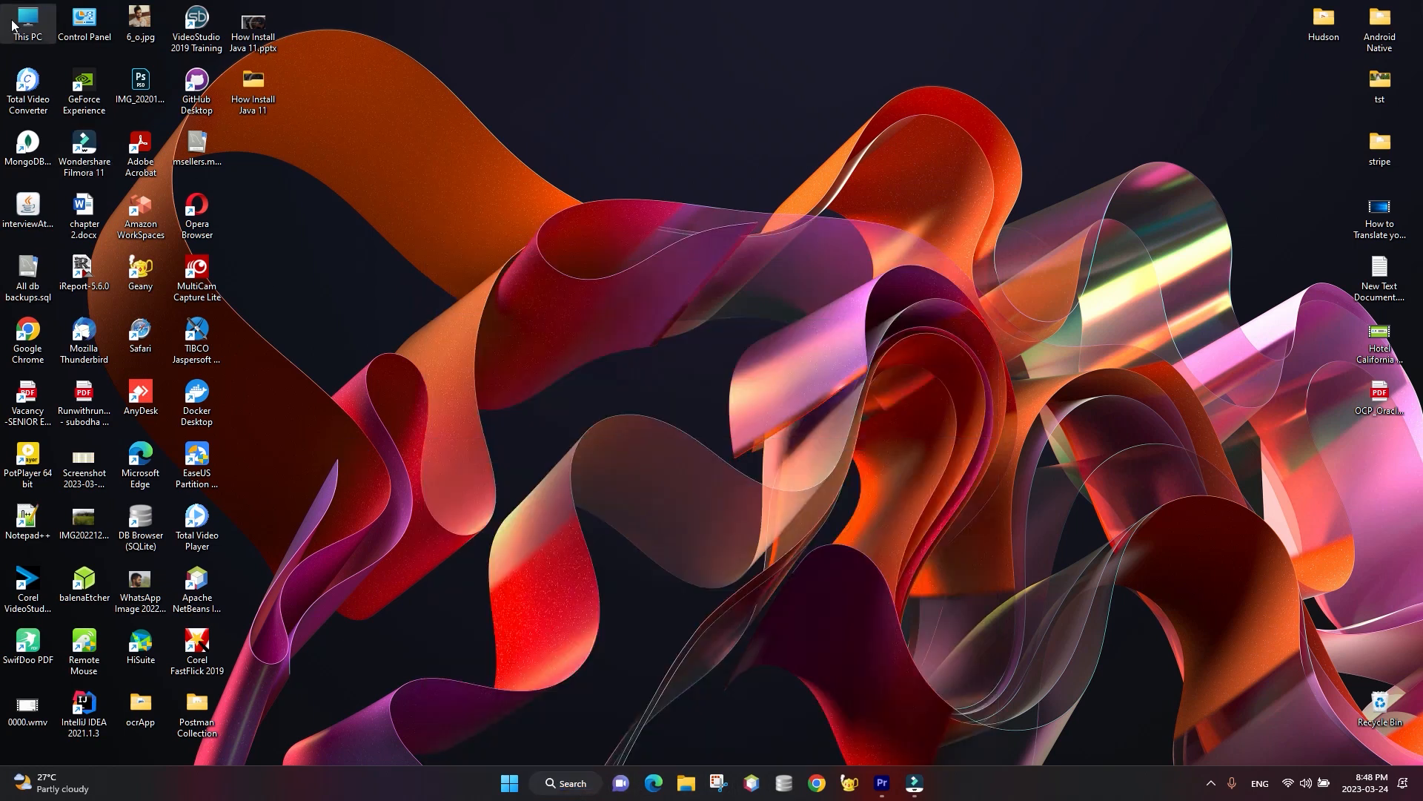
{"action": "key", "text": "super+e"}
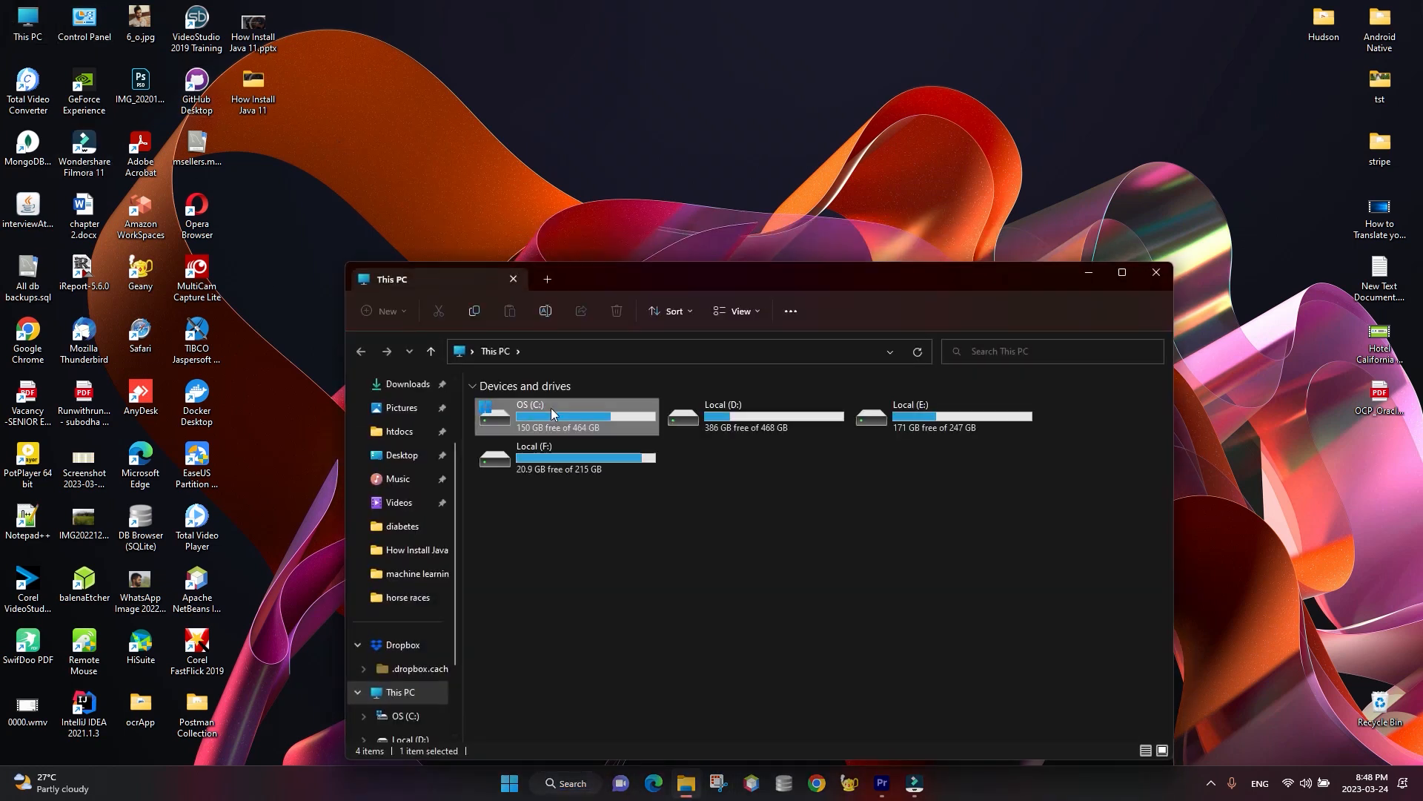
{"action": "double_click", "coordinate": [552, 412]}
{"action": "scroll", "coordinate": [510, 425], "scroll_direction": "down", "scroll_amount": 5}
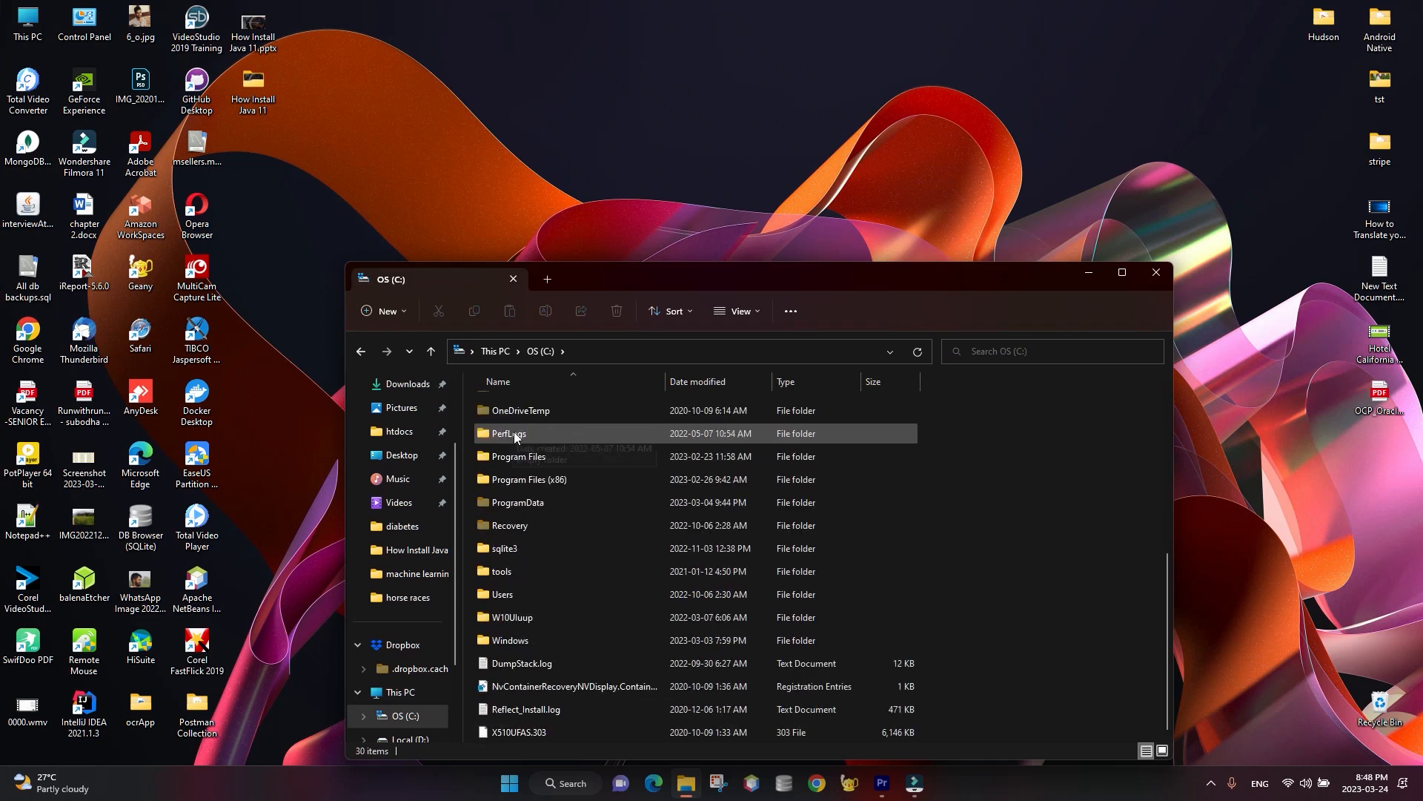
{"action": "double_click", "coordinate": [520, 456]}
Step: Locate the Java folder in Program Files and open jdk-11.0.17\bin inside it
{"action": "scroll", "coordinate": [539, 558], "scroll_direction": "down", "scroll_amount": 5}
{"action": "scroll", "coordinate": [482, 488], "scroll_direction": "down", "scroll_amount": 2}
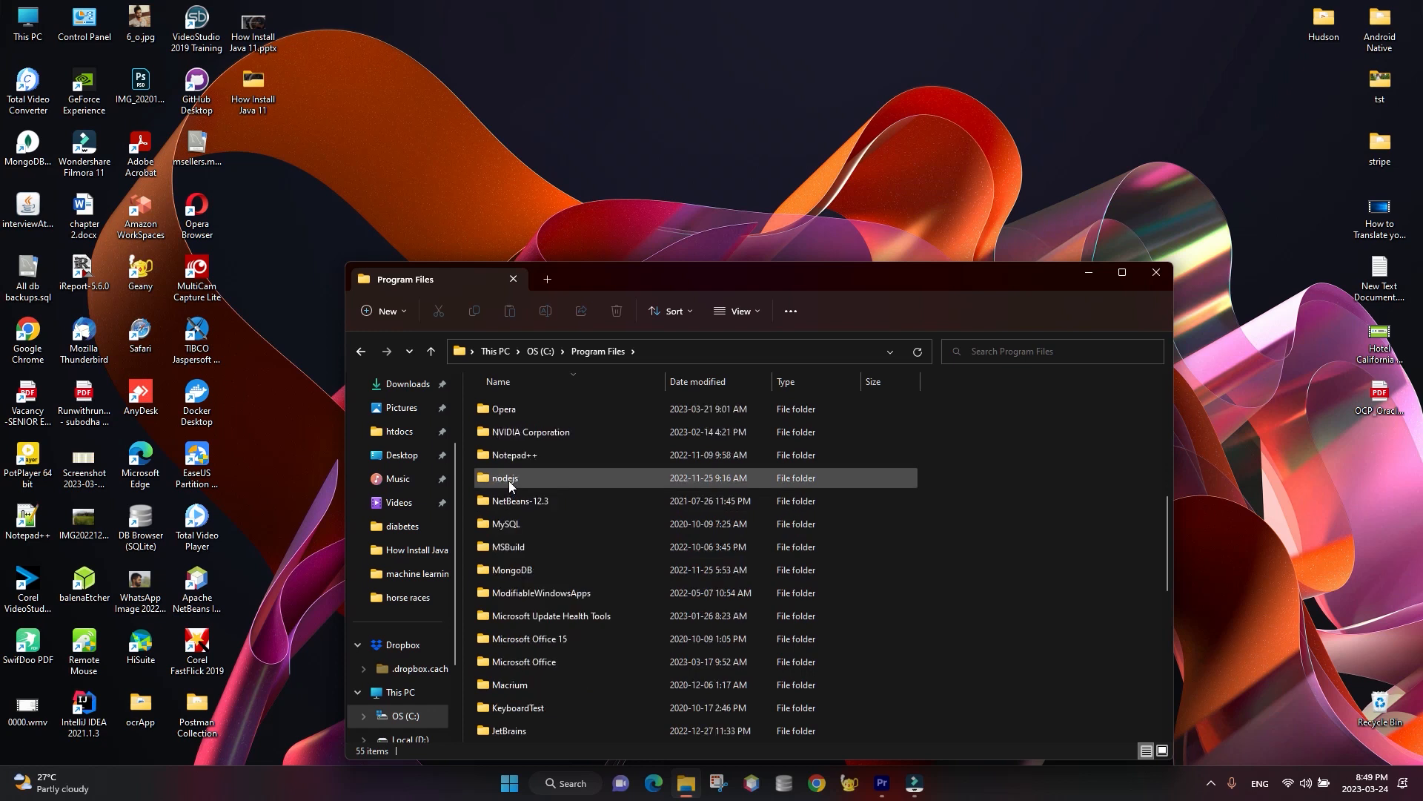
{"action": "scroll", "coordinate": [509, 486], "scroll_direction": "up", "scroll_amount": 4}
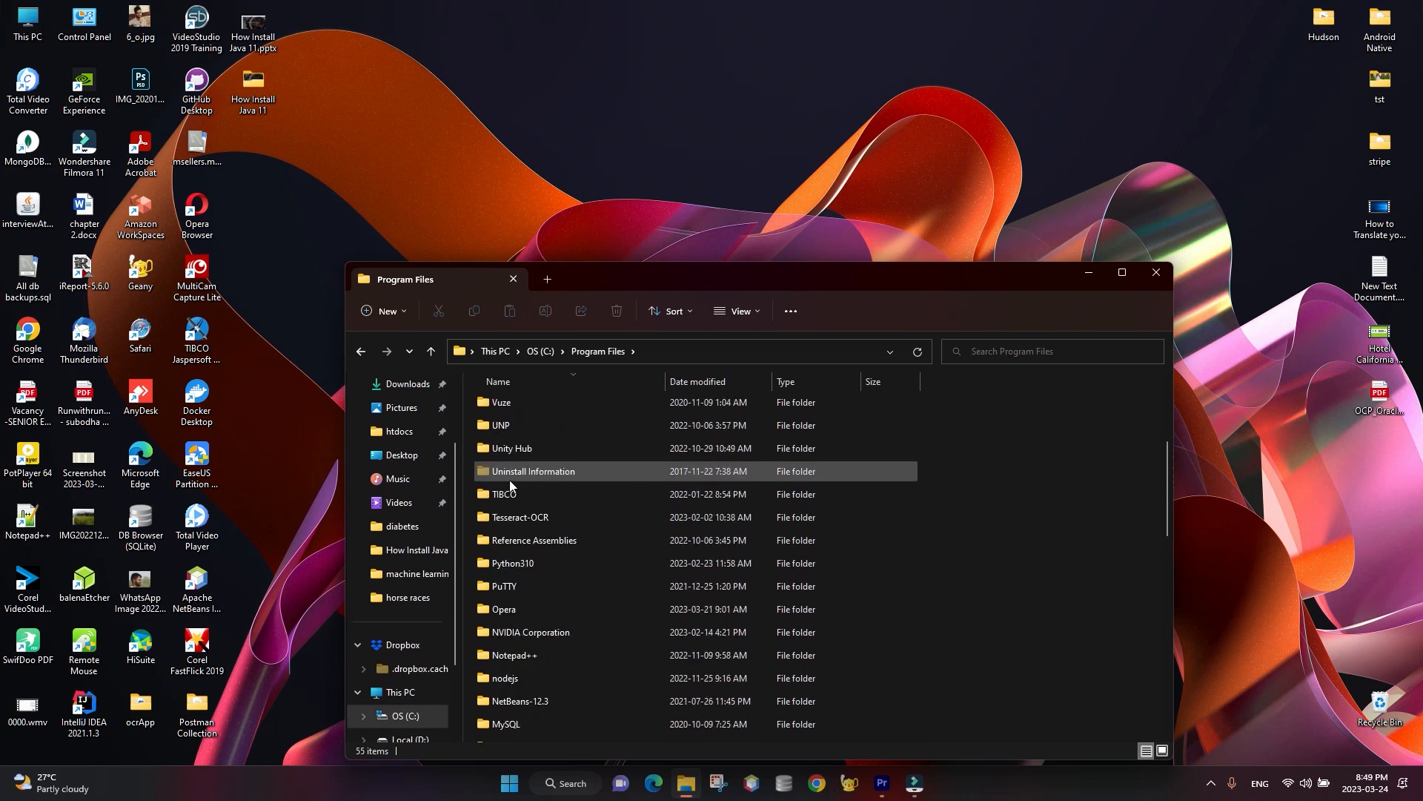
{"action": "key", "text": "f"}
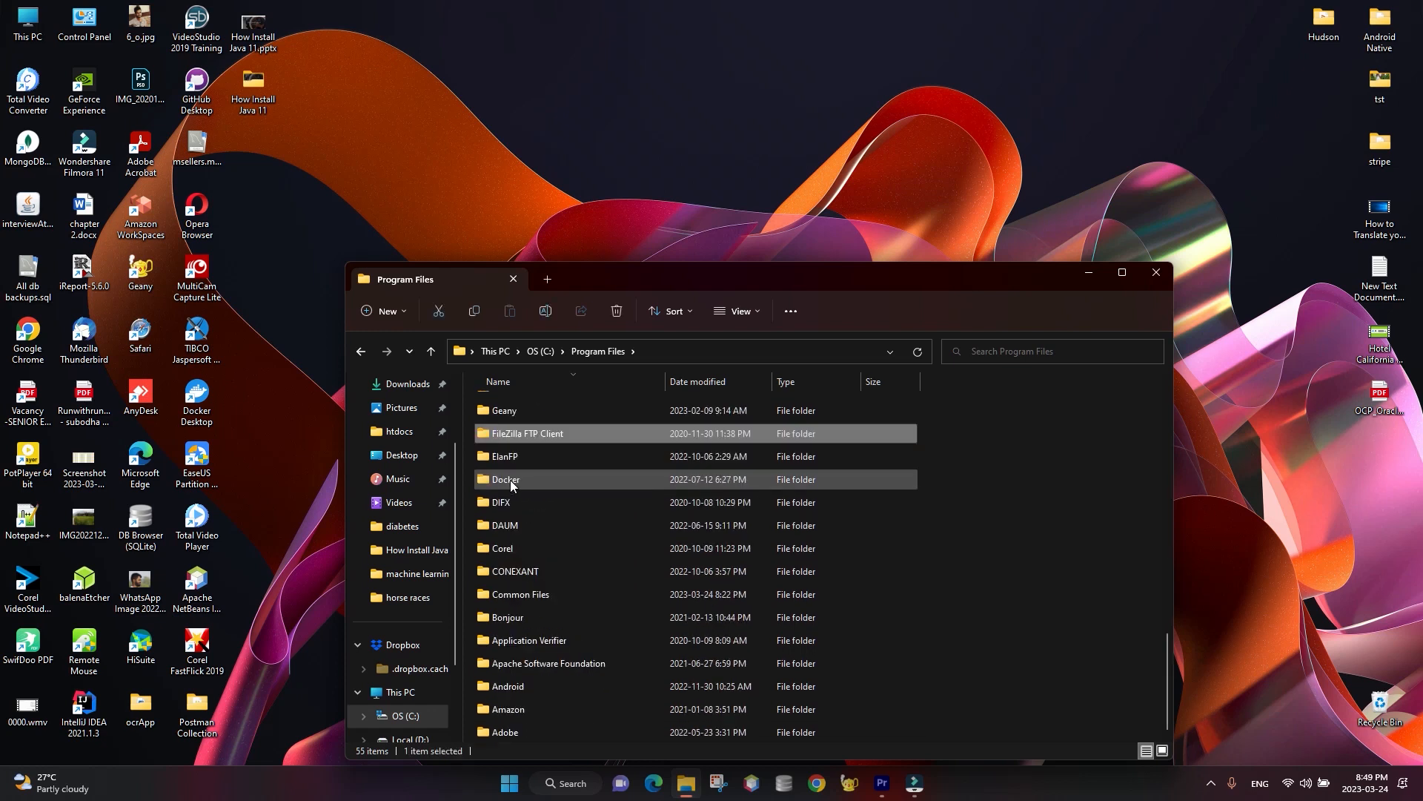
{"action": "key", "text": "p"}
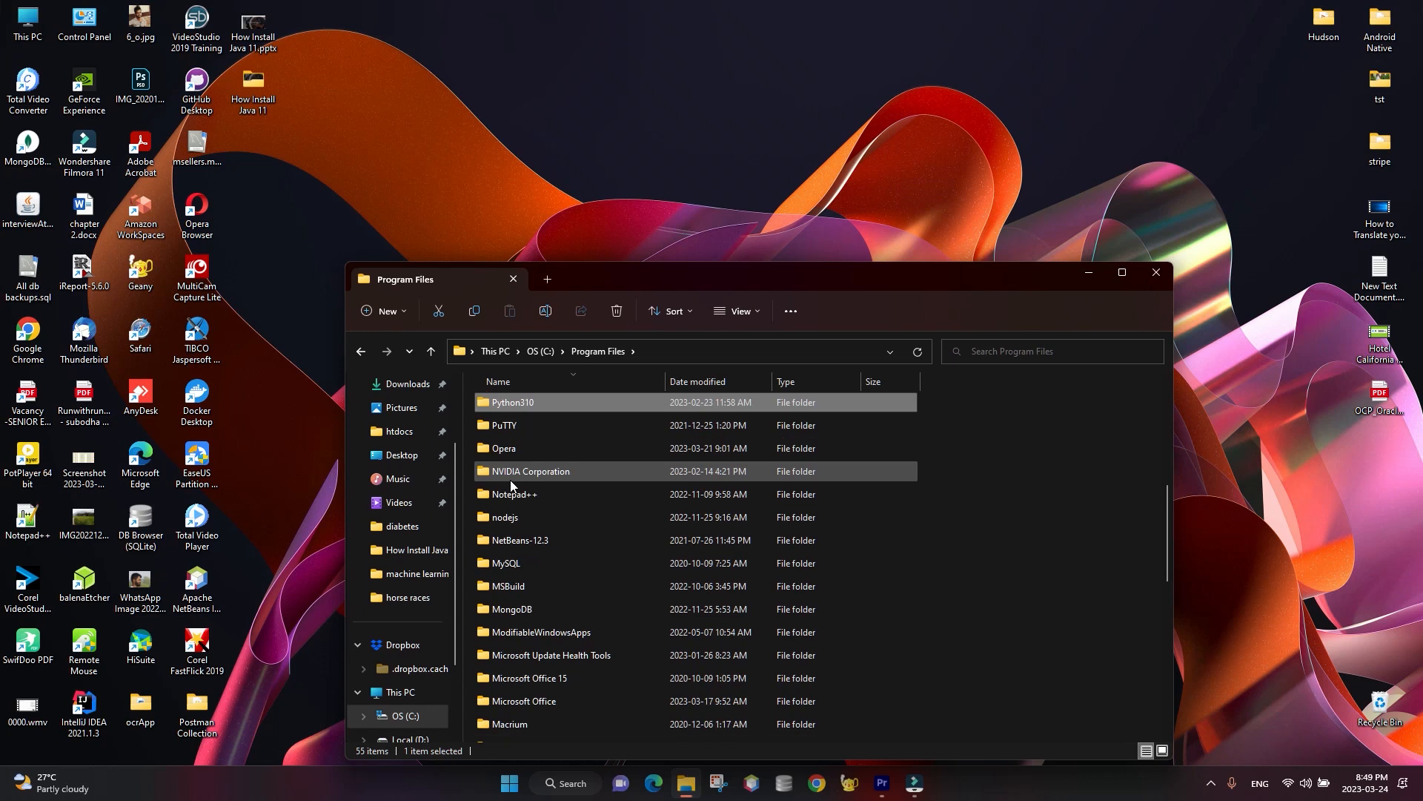
{"action": "key", "text": "j"}
{"action": "double_click", "coordinate": [510, 426]}
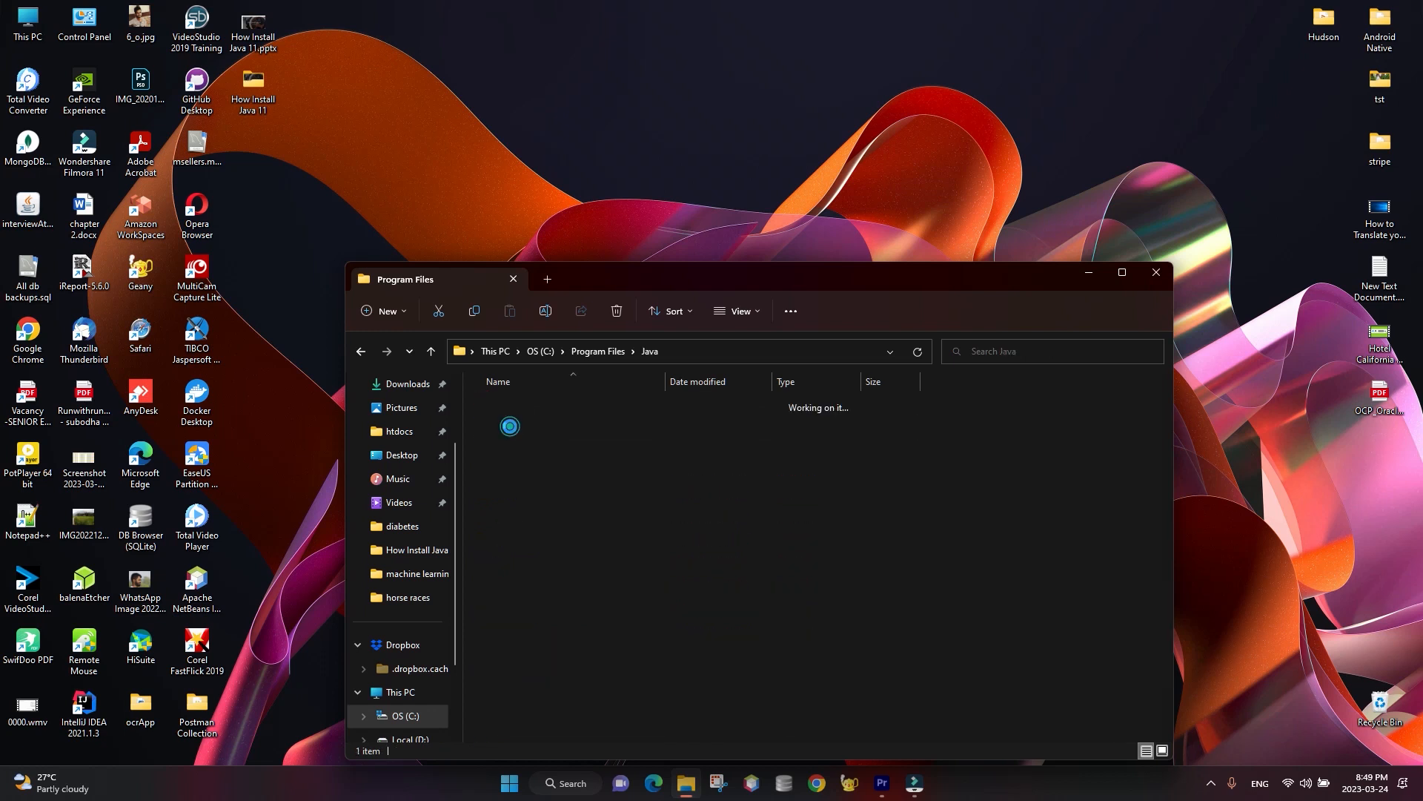
{"action": "double_click", "coordinate": [506, 405]}
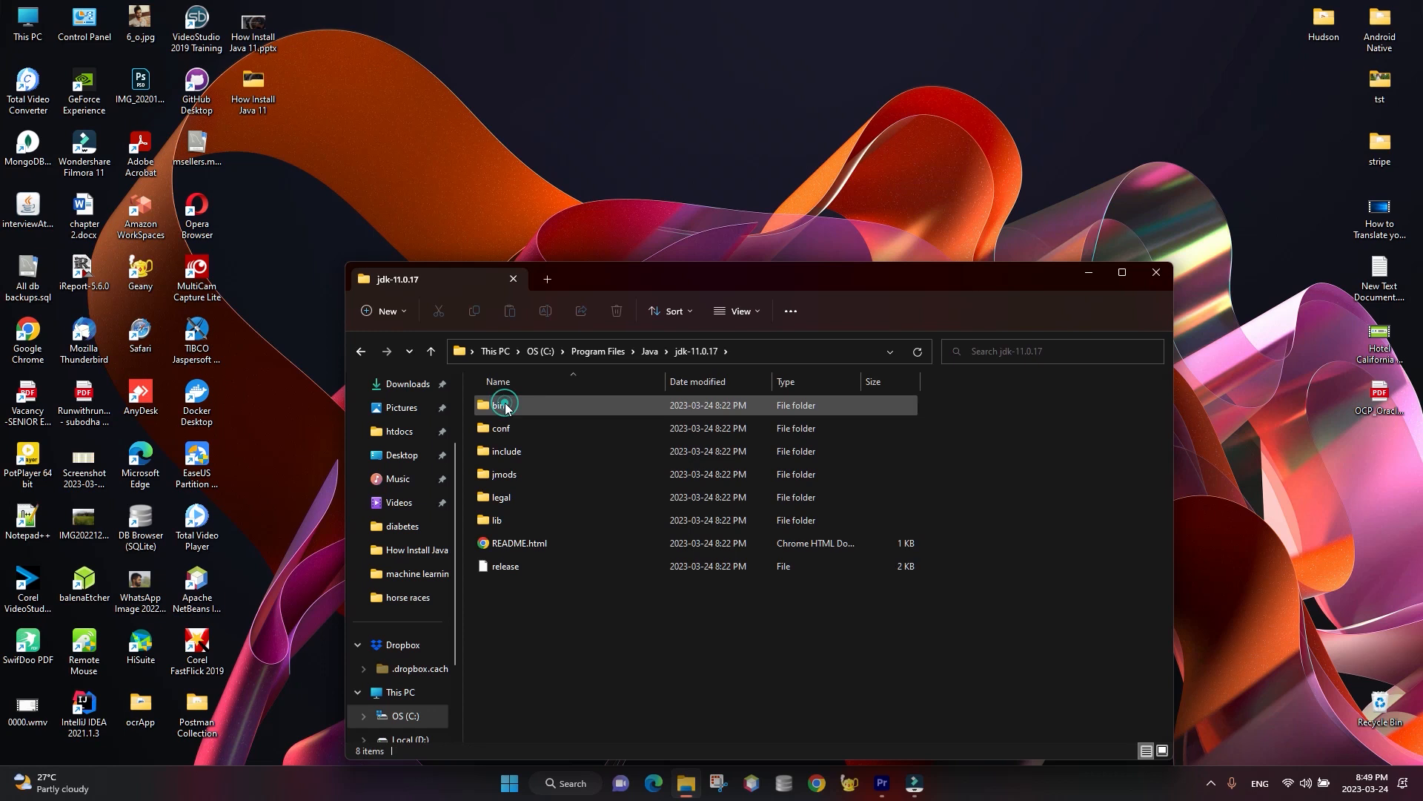
{"action": "double_click", "coordinate": [498, 406]}
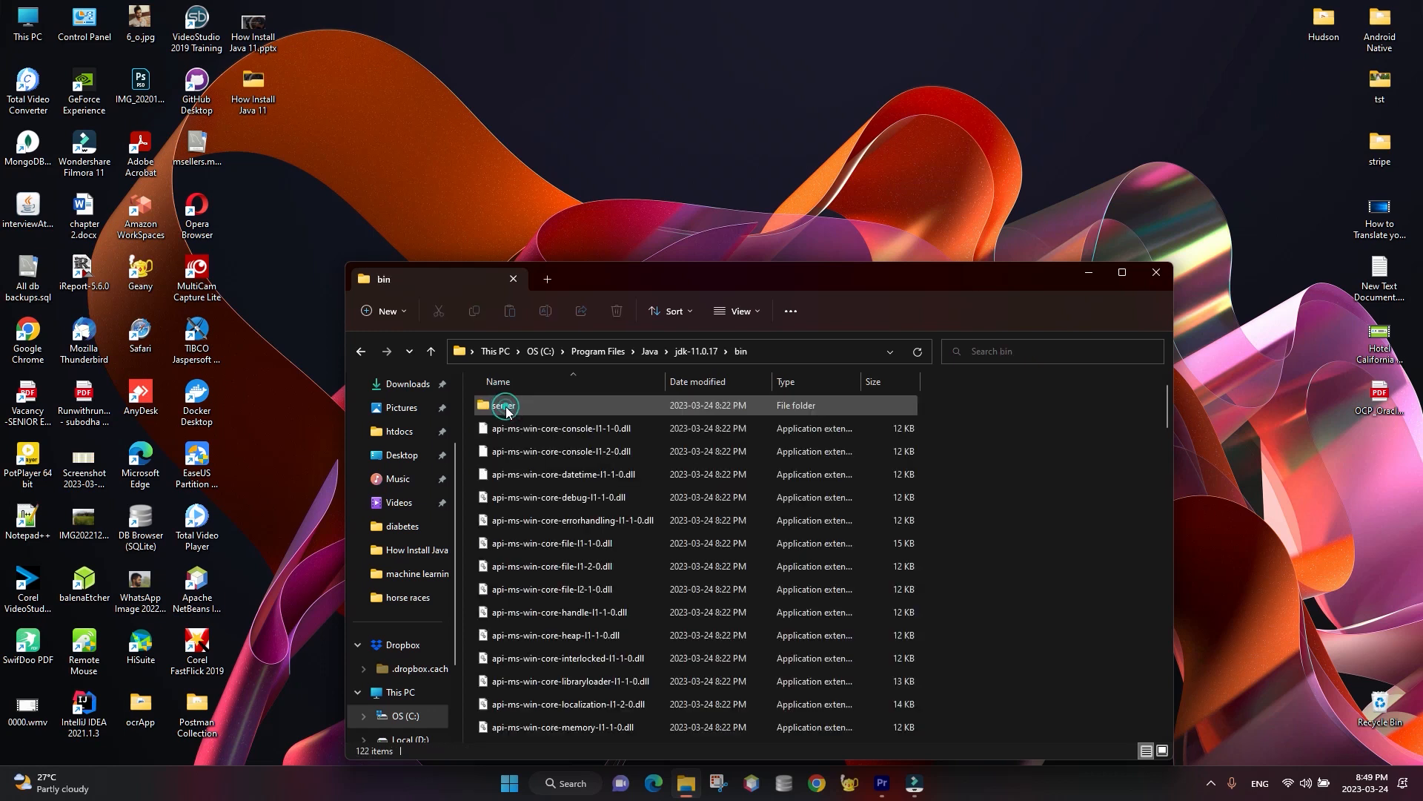
Step: Copy the full path C:\Program Files\Java\jdk-11.0.17\bin and close the folder window
{"action": "left_click", "coordinate": [778, 352]}
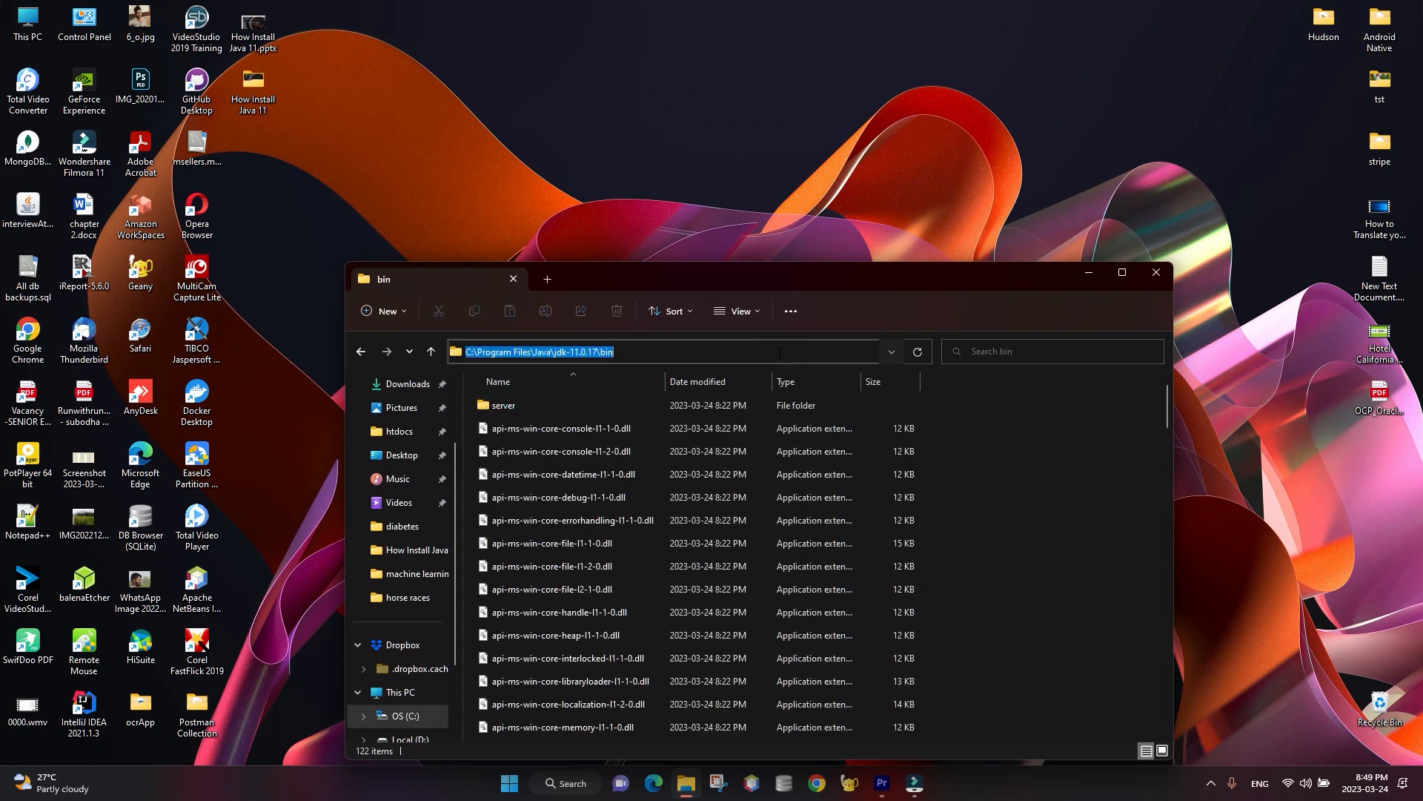
{"action": "right_click", "coordinate": [613, 353]}
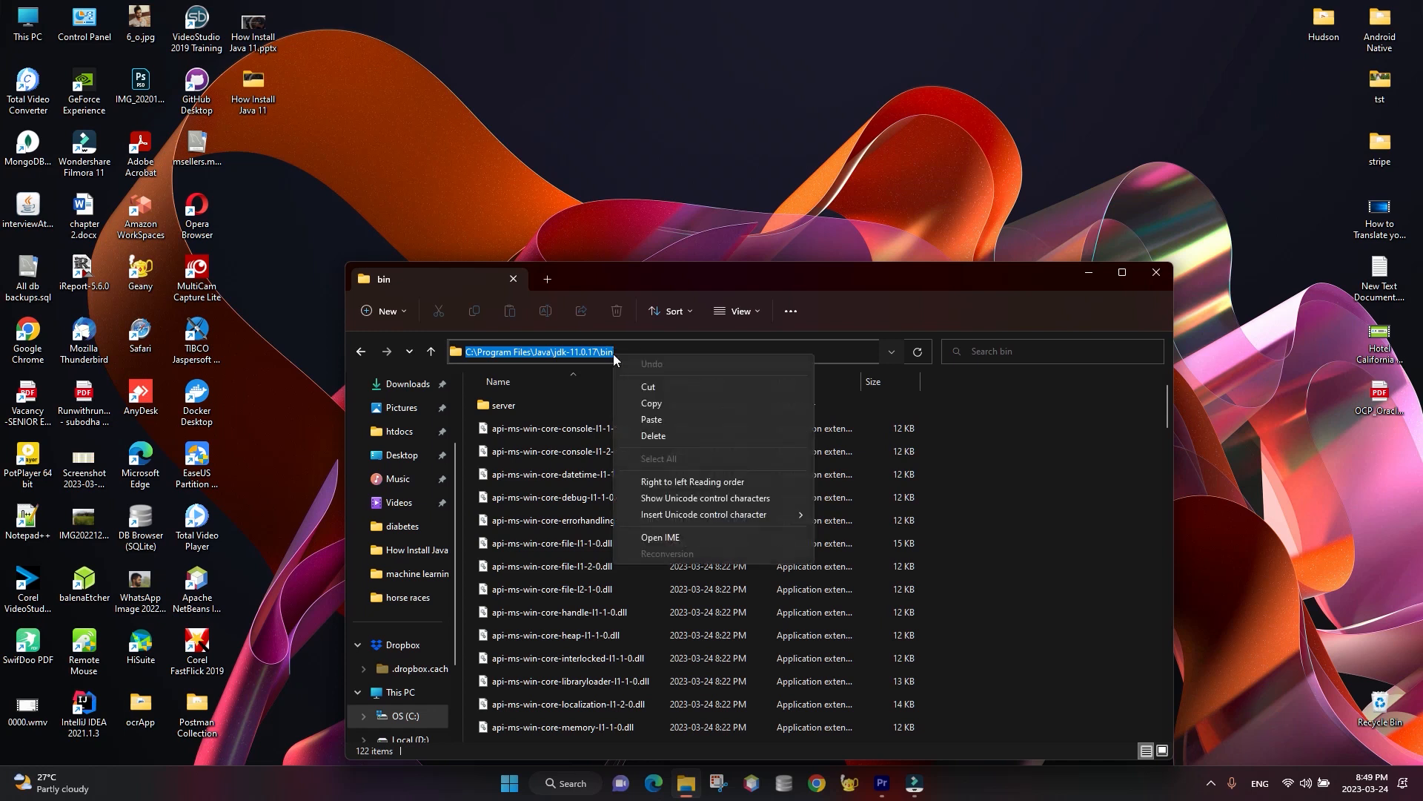
{"action": "left_click", "coordinate": [656, 406]}
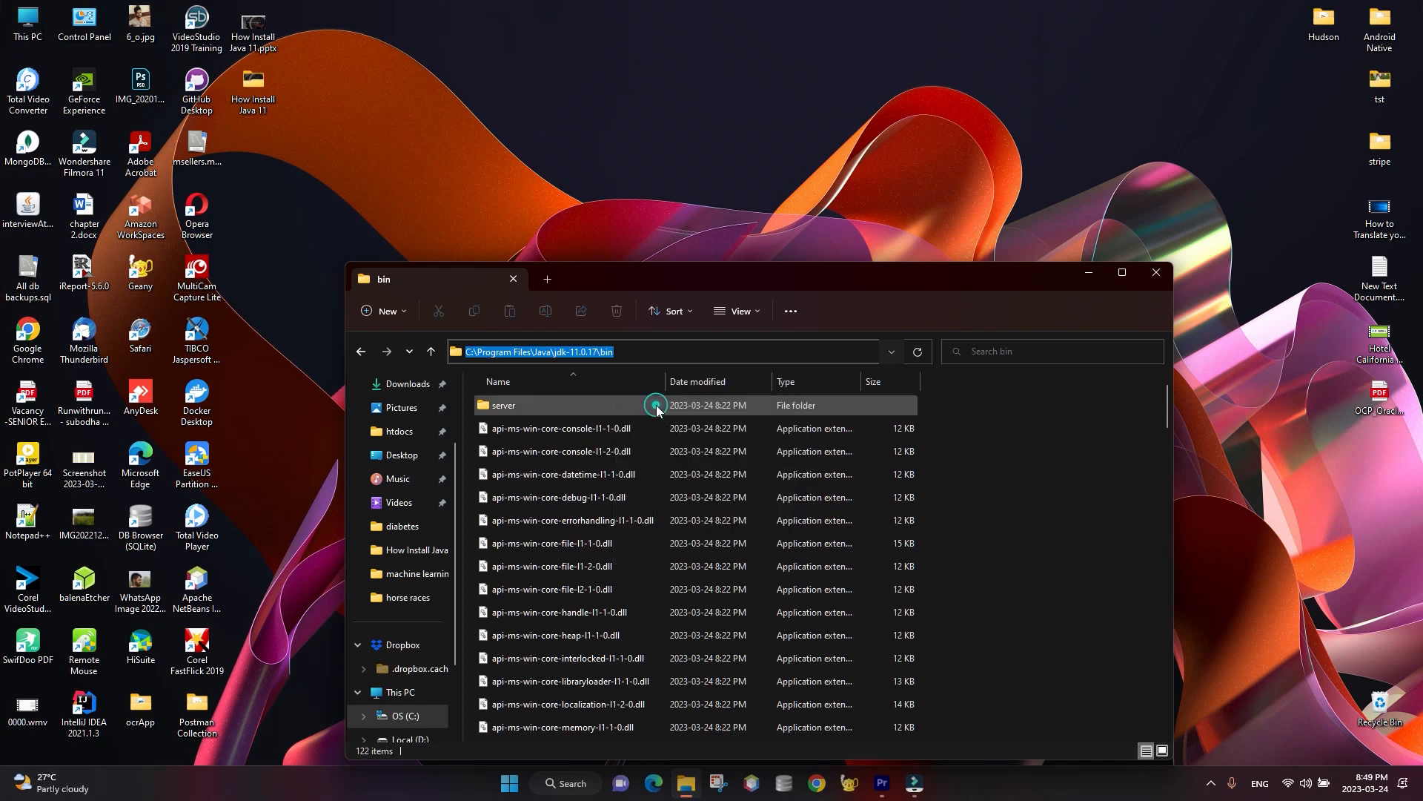
{"action": "left_click", "coordinate": [1156, 272]}
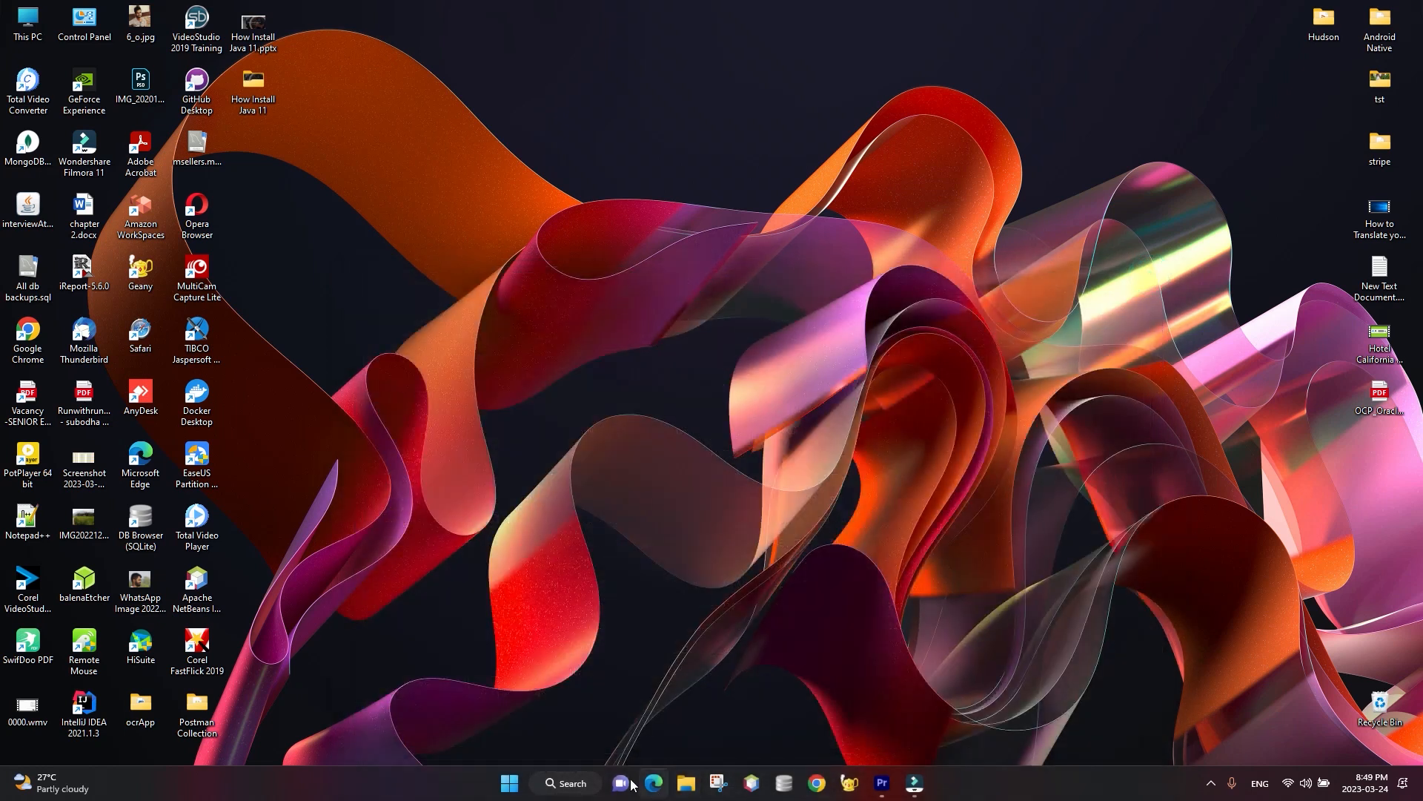
Step: Open the Environment Variables dialog from the advanced system properties
{"action": "left_click", "coordinate": [568, 783]}
{"action": "left_click", "coordinate": [497, 387]}
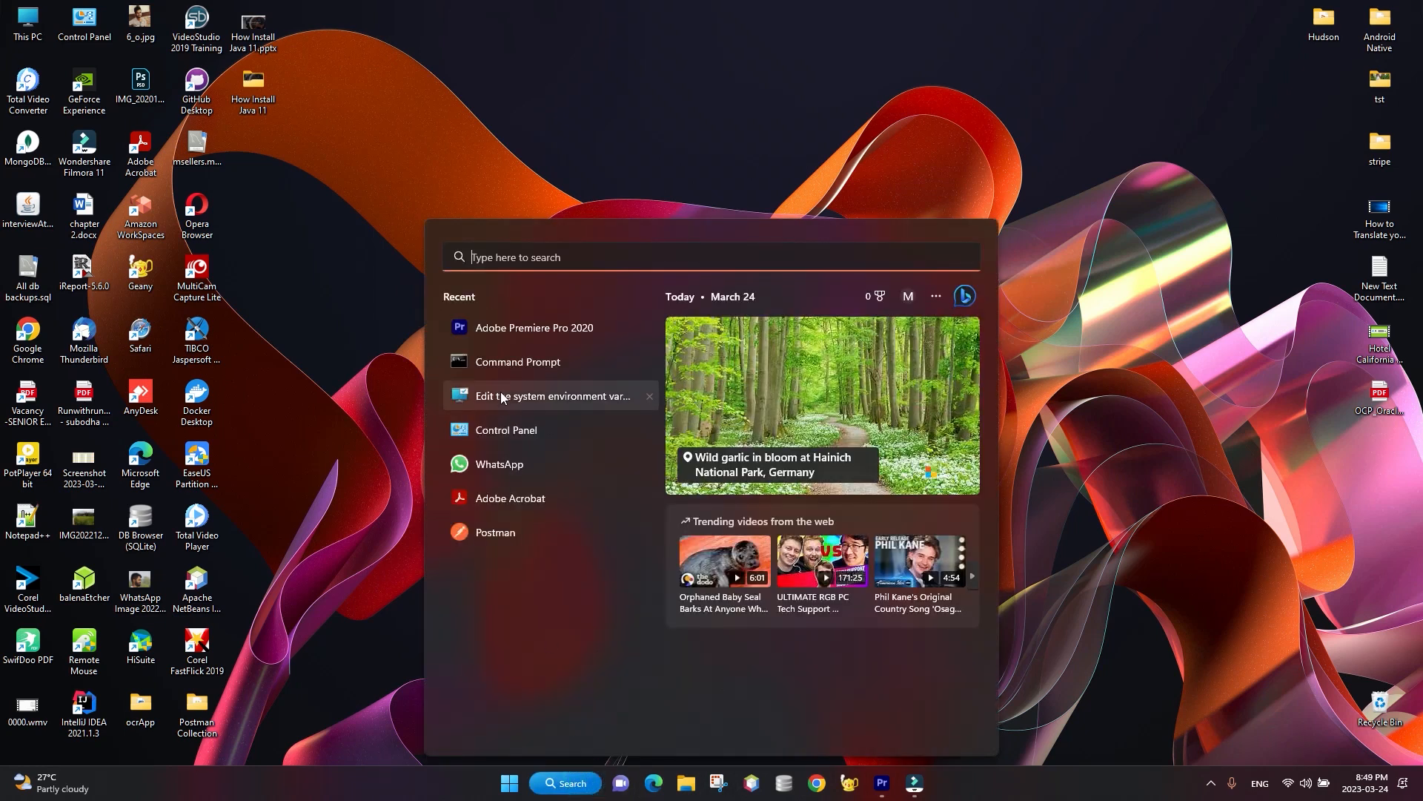
{"action": "left_click", "coordinate": [435, 463]}
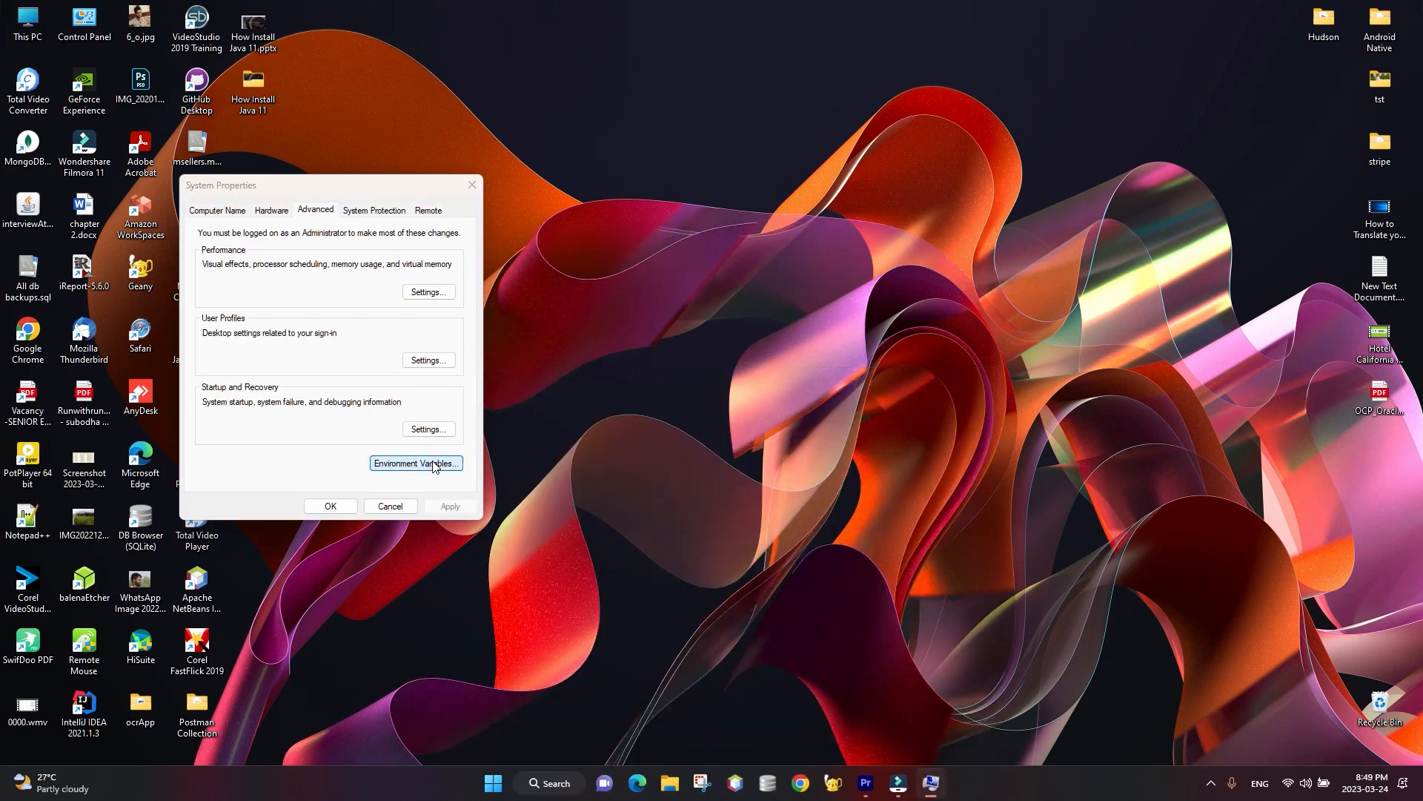
Step: Add C:\Program Files\Java\jdk-11.0.17\bin as a new entry to the system Path variable and confirm all open dialogs
{"action": "double_click", "coordinate": [534, 483]}
{"action": "scroll", "coordinate": [682, 410], "scroll_direction": "down", "scroll_amount": 7}
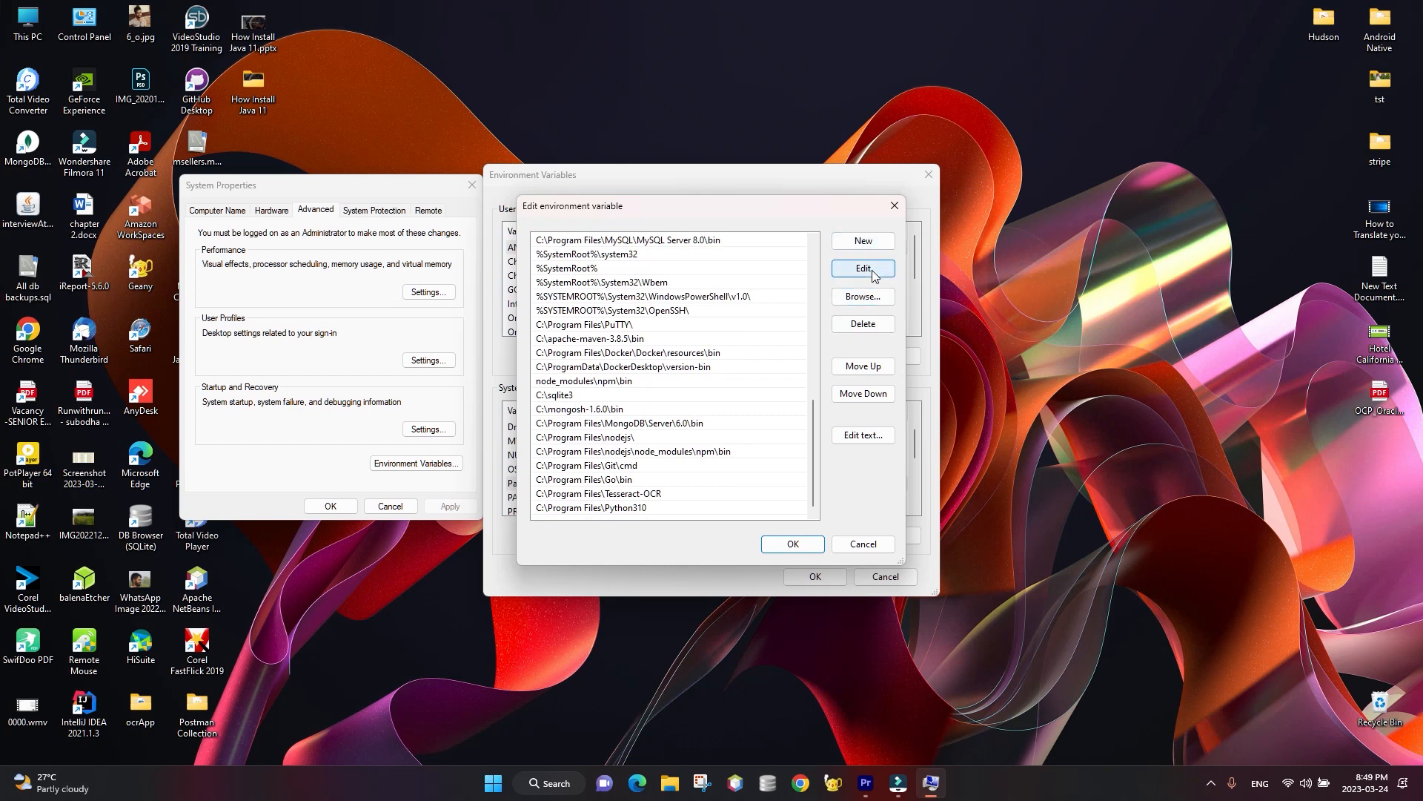
{"action": "left_click", "coordinate": [864, 241]}
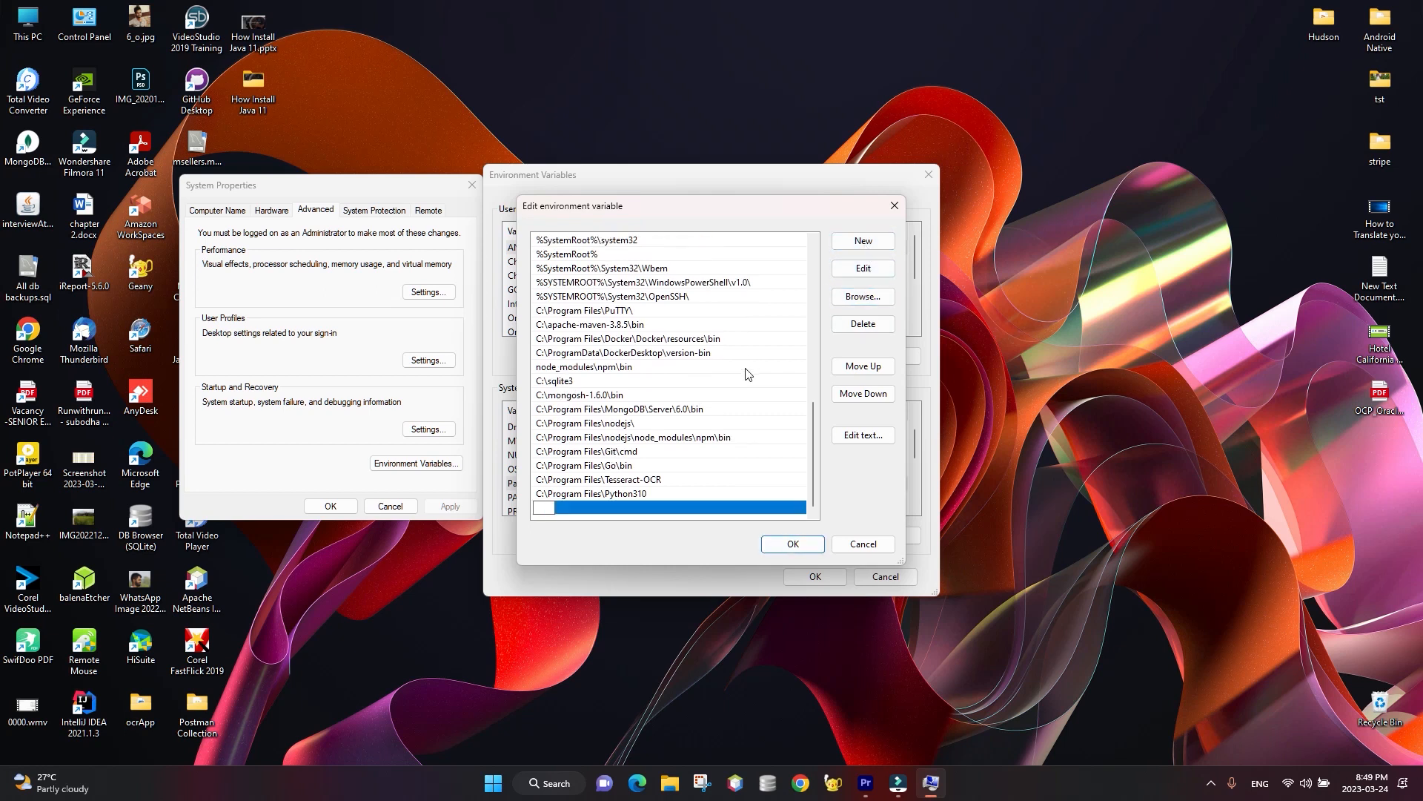
{"action": "key", "text": "ctrl+v"}
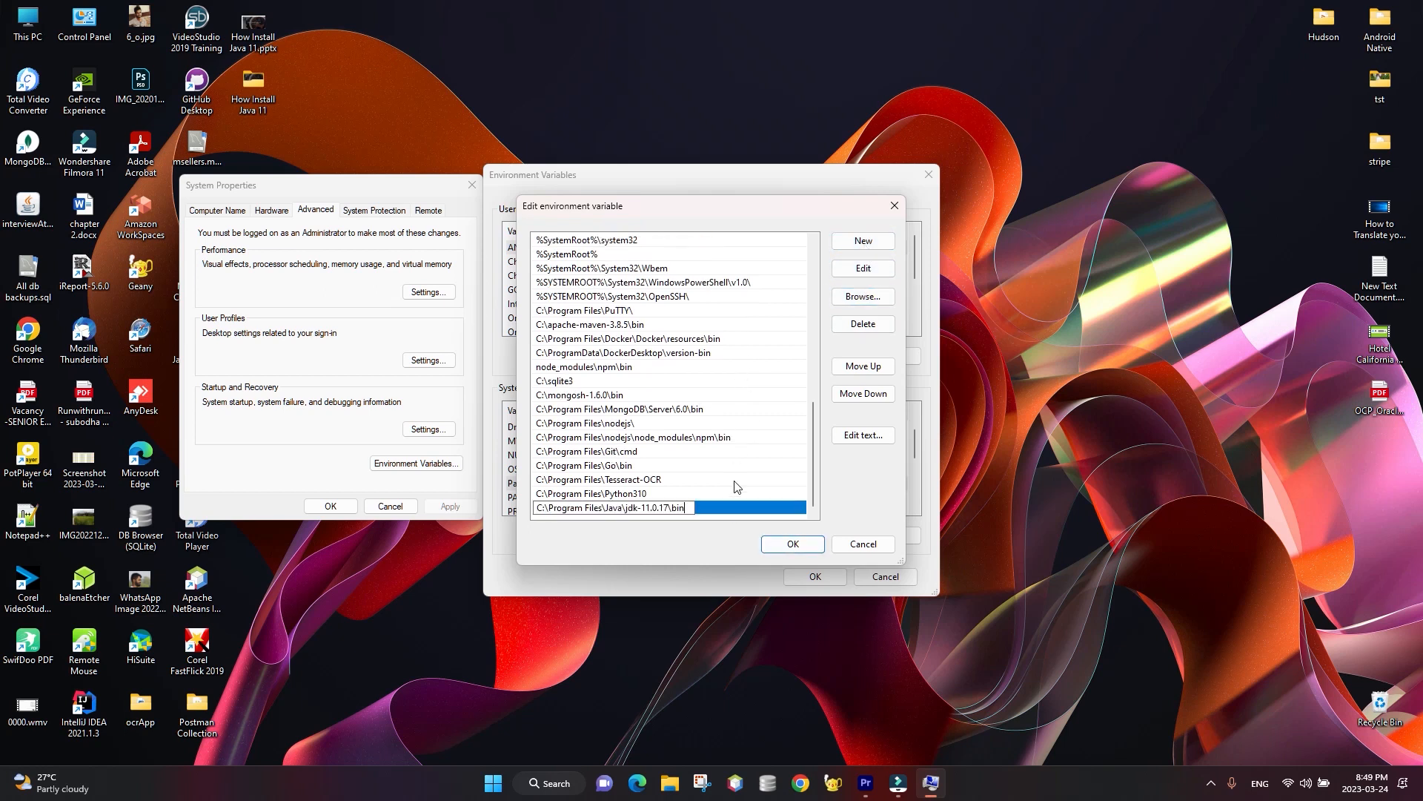
{"action": "left_click", "coordinate": [792, 545]}
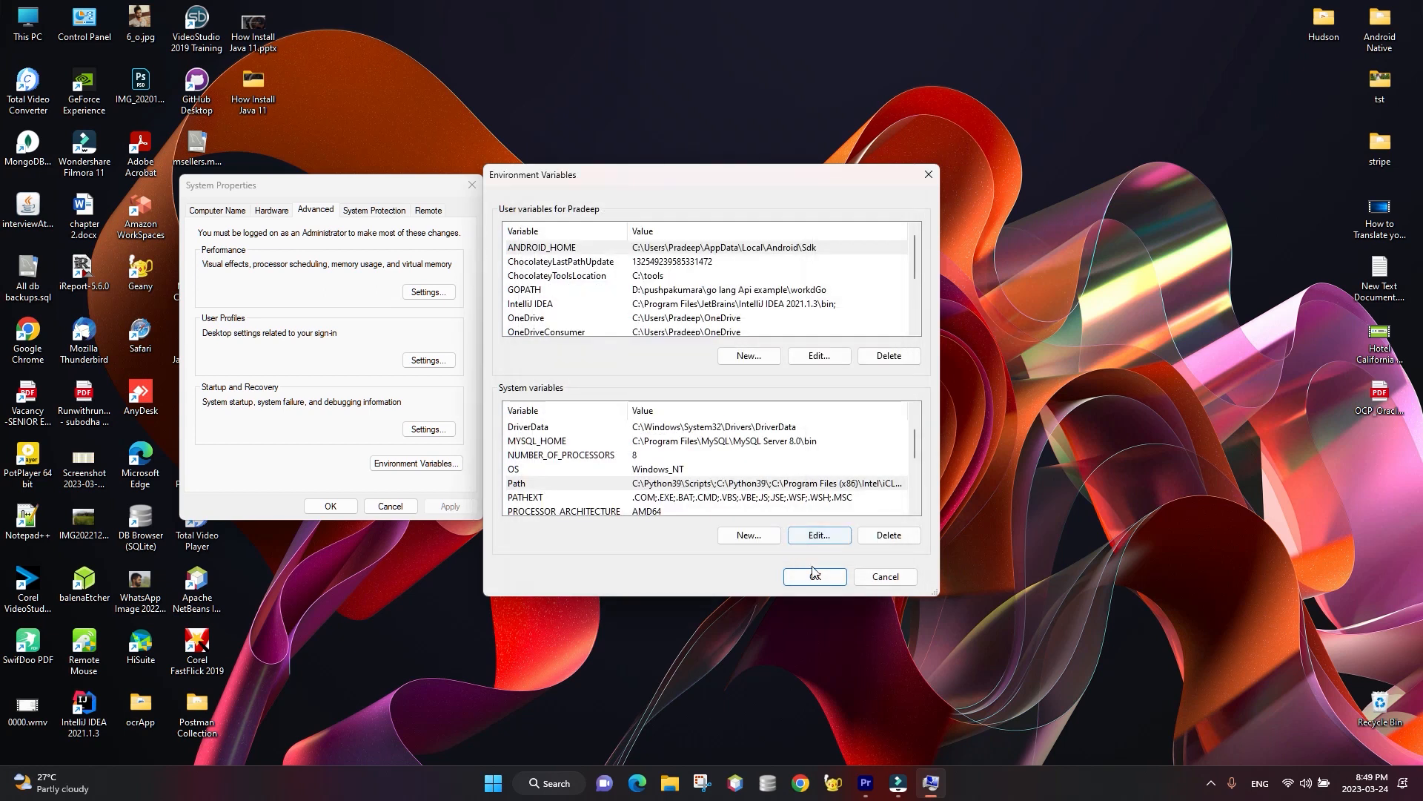
{"action": "left_click", "coordinate": [814, 576]}
{"action": "left_click", "coordinate": [341, 507]}
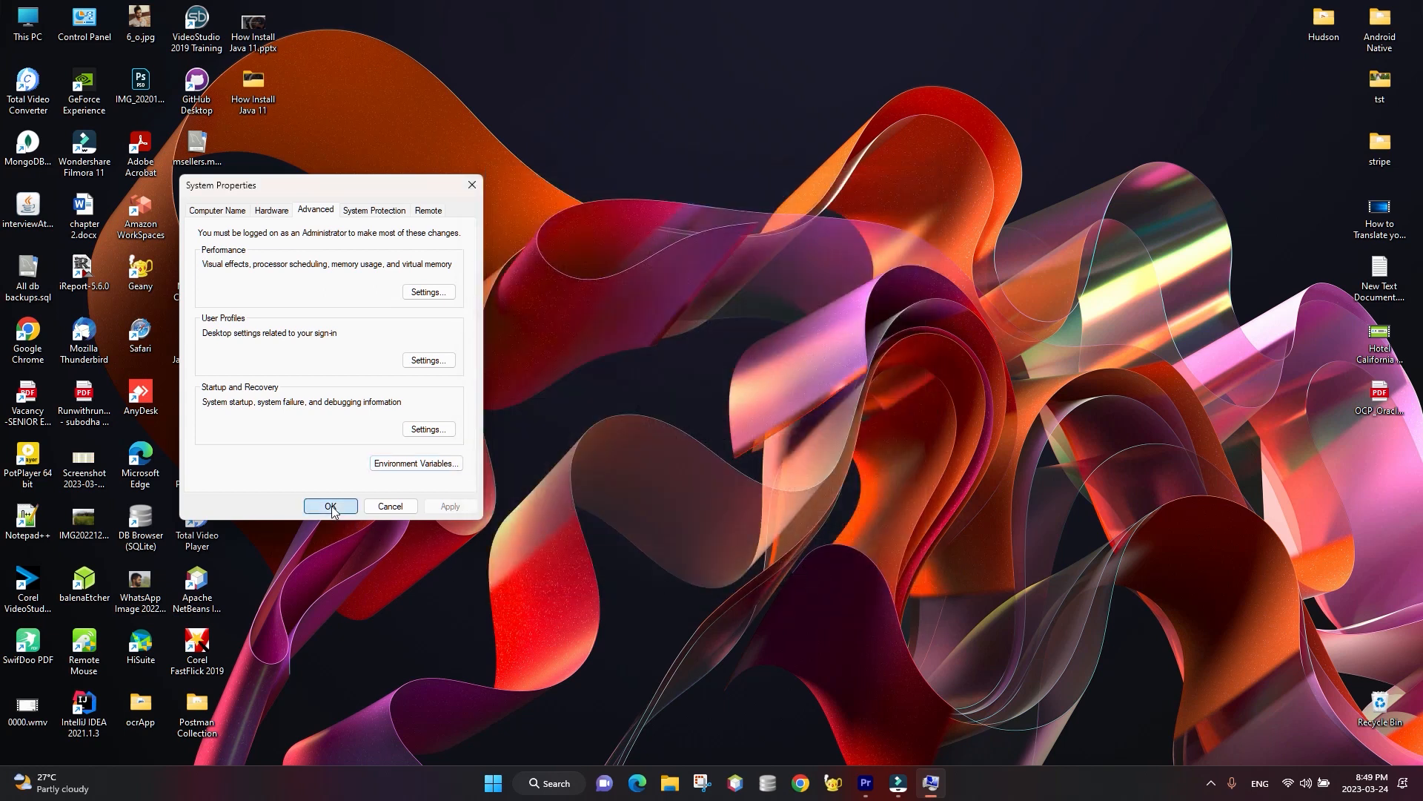
Step: Open a new maximized Command Prompt, enlarge its text, and check the Java version with "java -version"
{"action": "left_click", "coordinate": [553, 784]}
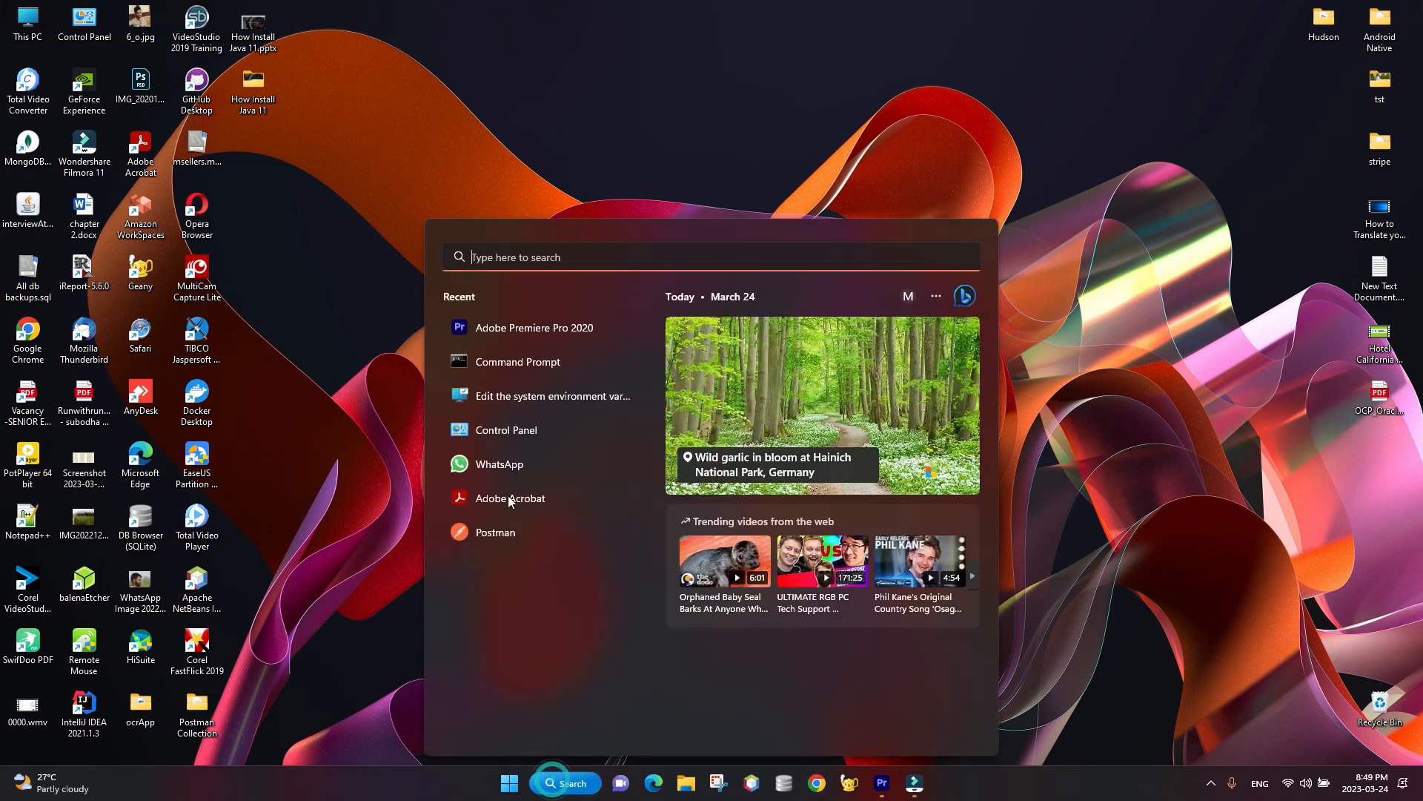
{"action": "left_click", "coordinate": [495, 361]}
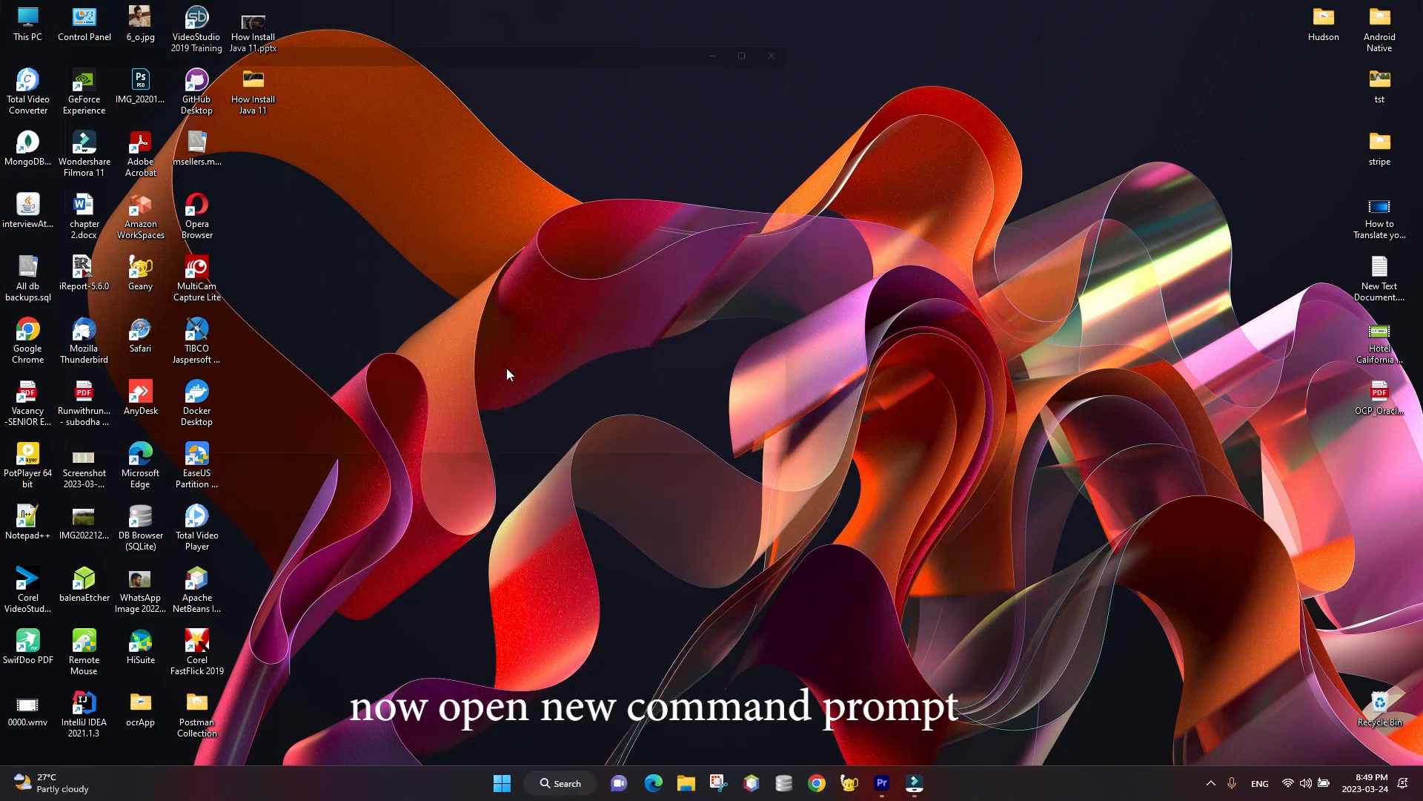
{"action": "left_click", "coordinate": [791, 30]}
{"action": "scroll", "coordinate": [676, 208], "scroll_direction": "up", "scroll_amount": 10}
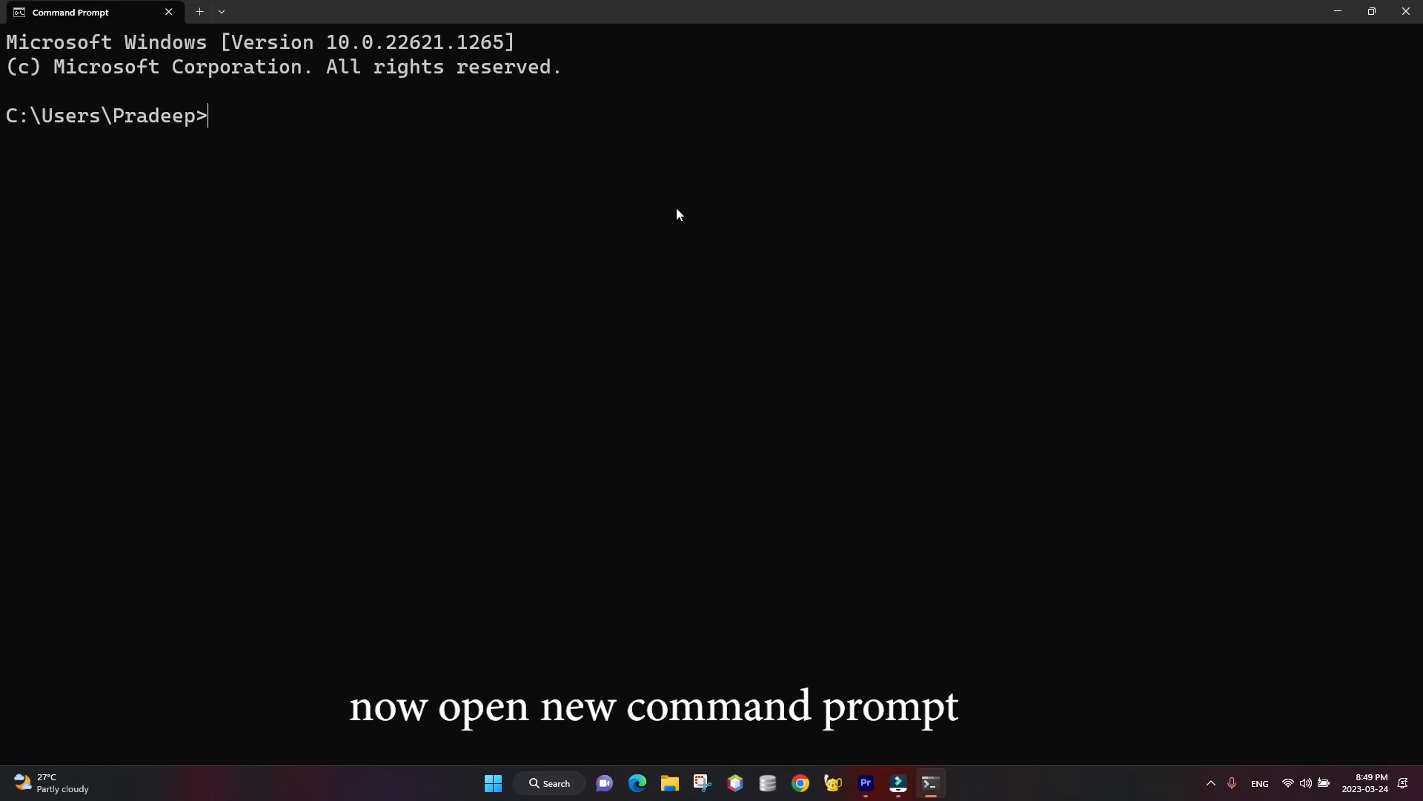
{"action": "type", "text": "j"}
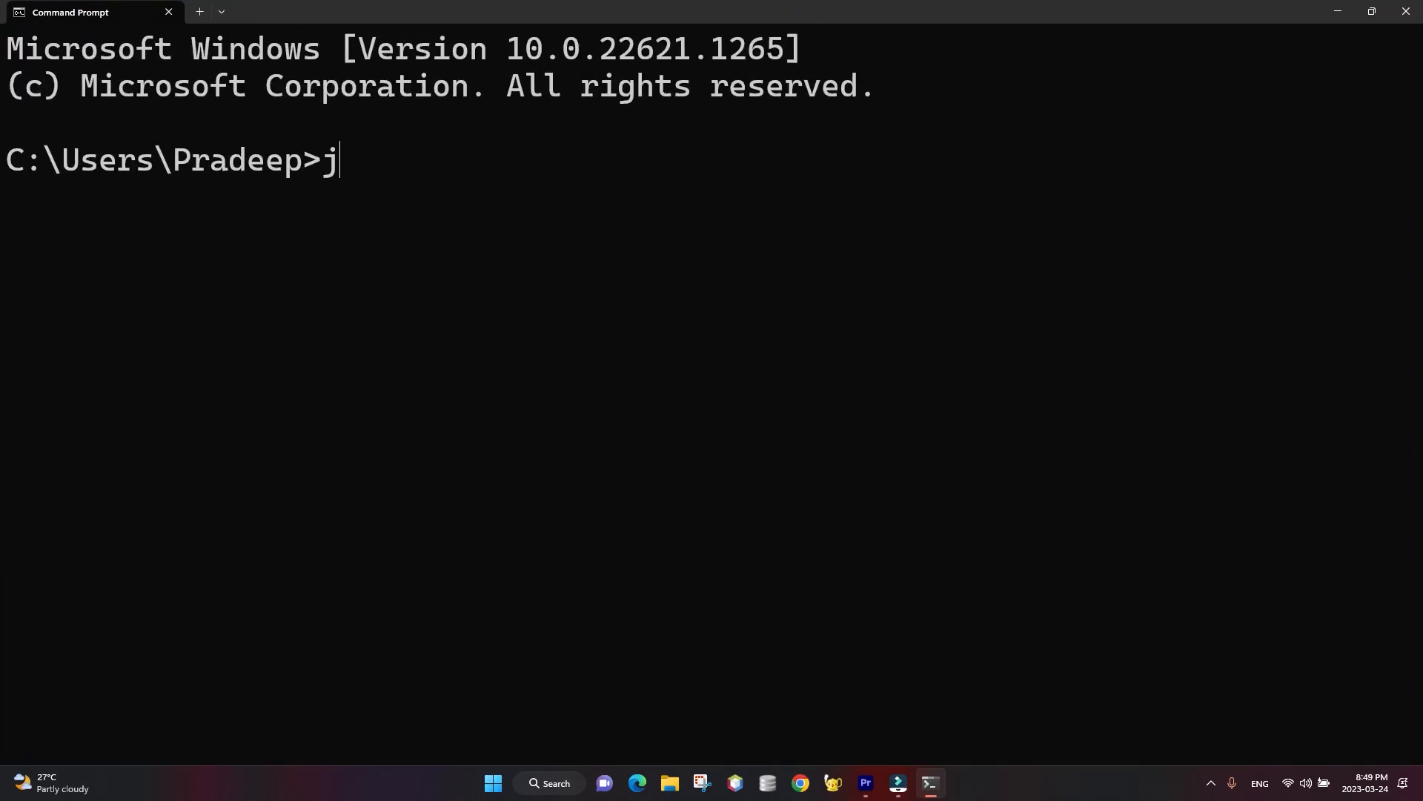
{"action": "type", "text": "ava -version"}
{"action": "key", "text": "Return"}
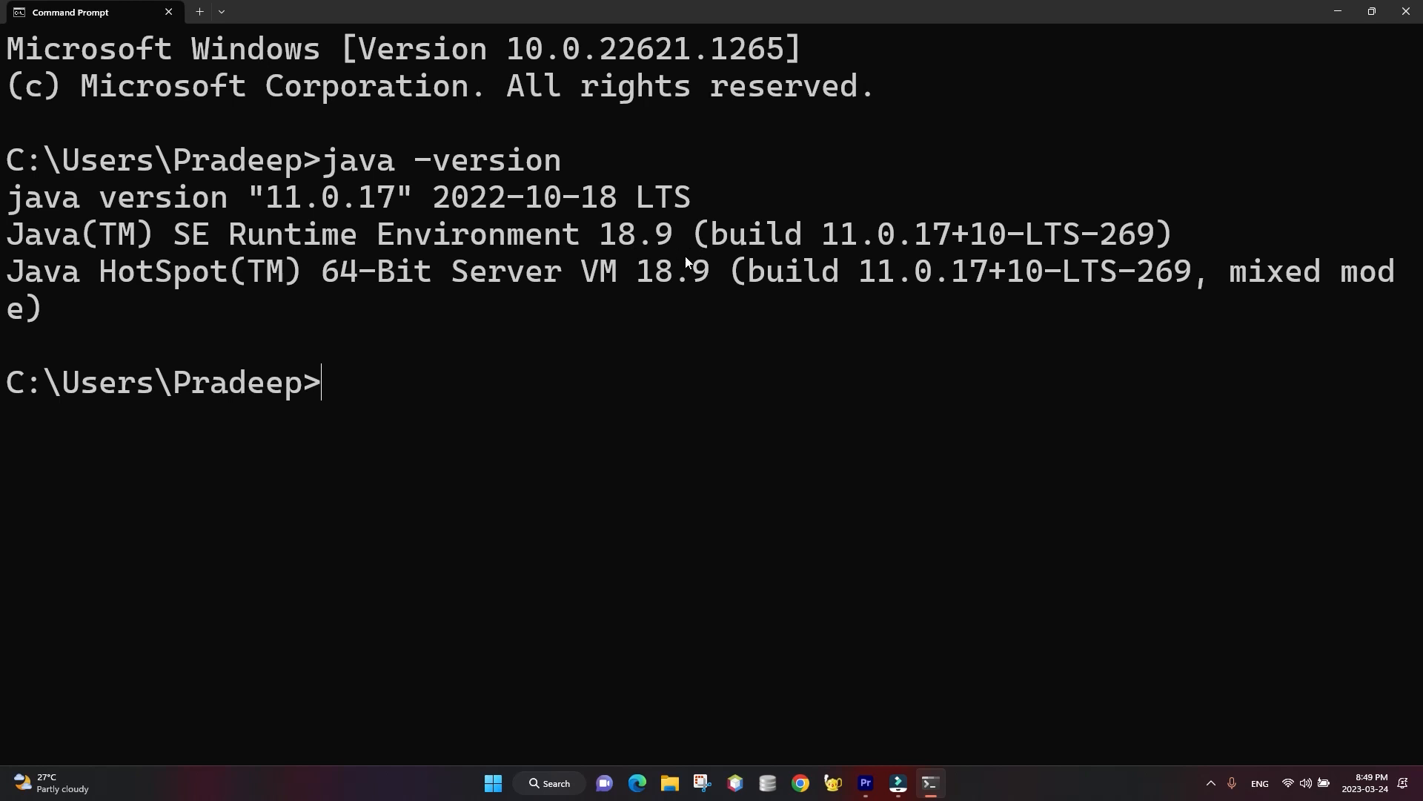
Step: Run "javac" to check the compiler and review its usage output
{"action": "left_click", "coordinate": [450, 380]}
{"action": "type", "text": "javac"}
{"action": "key", "text": "Return"}
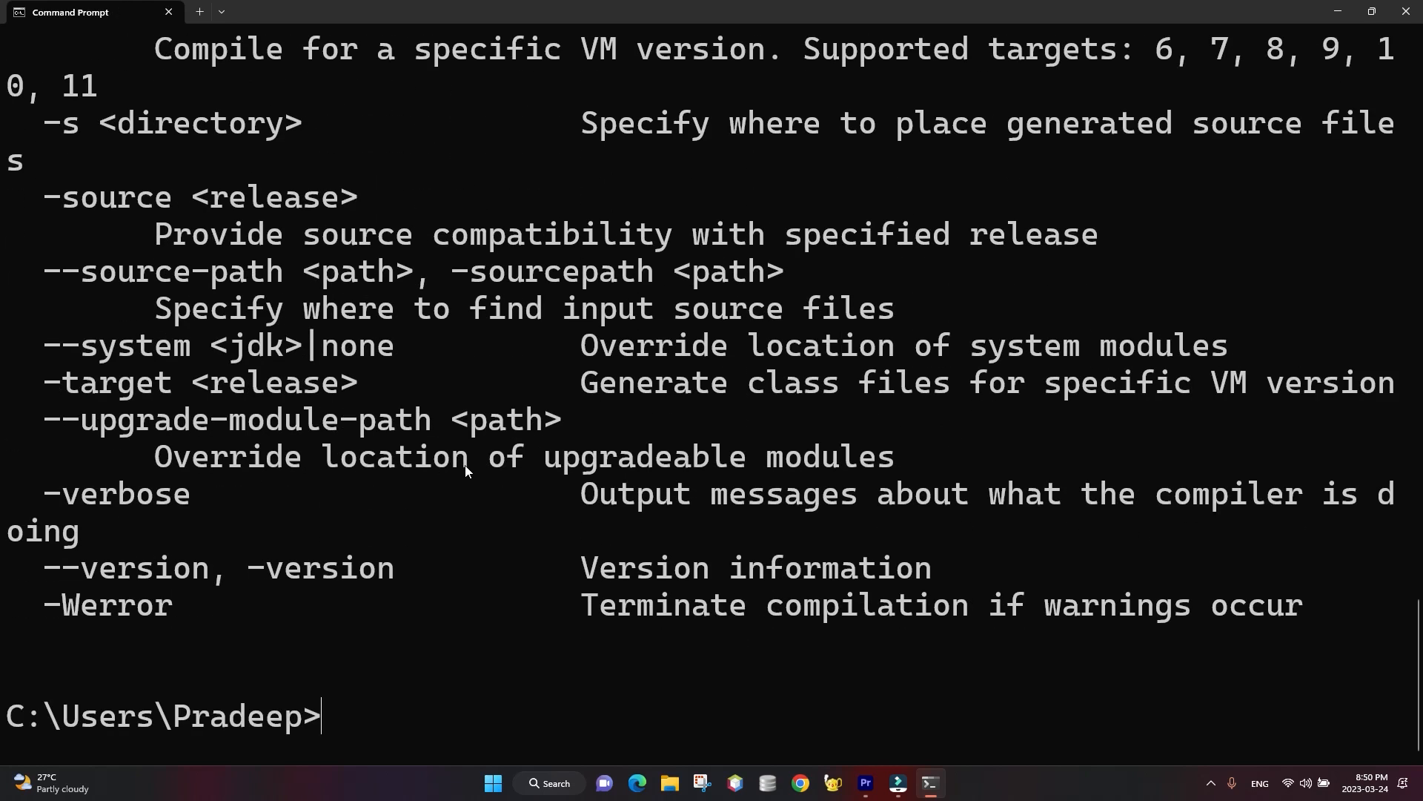
{"action": "scroll", "coordinate": [465, 465], "scroll_direction": "down", "scroll_amount": 1}
{"action": "scroll", "coordinate": [478, 463], "scroll_direction": "up", "scroll_amount": 6}
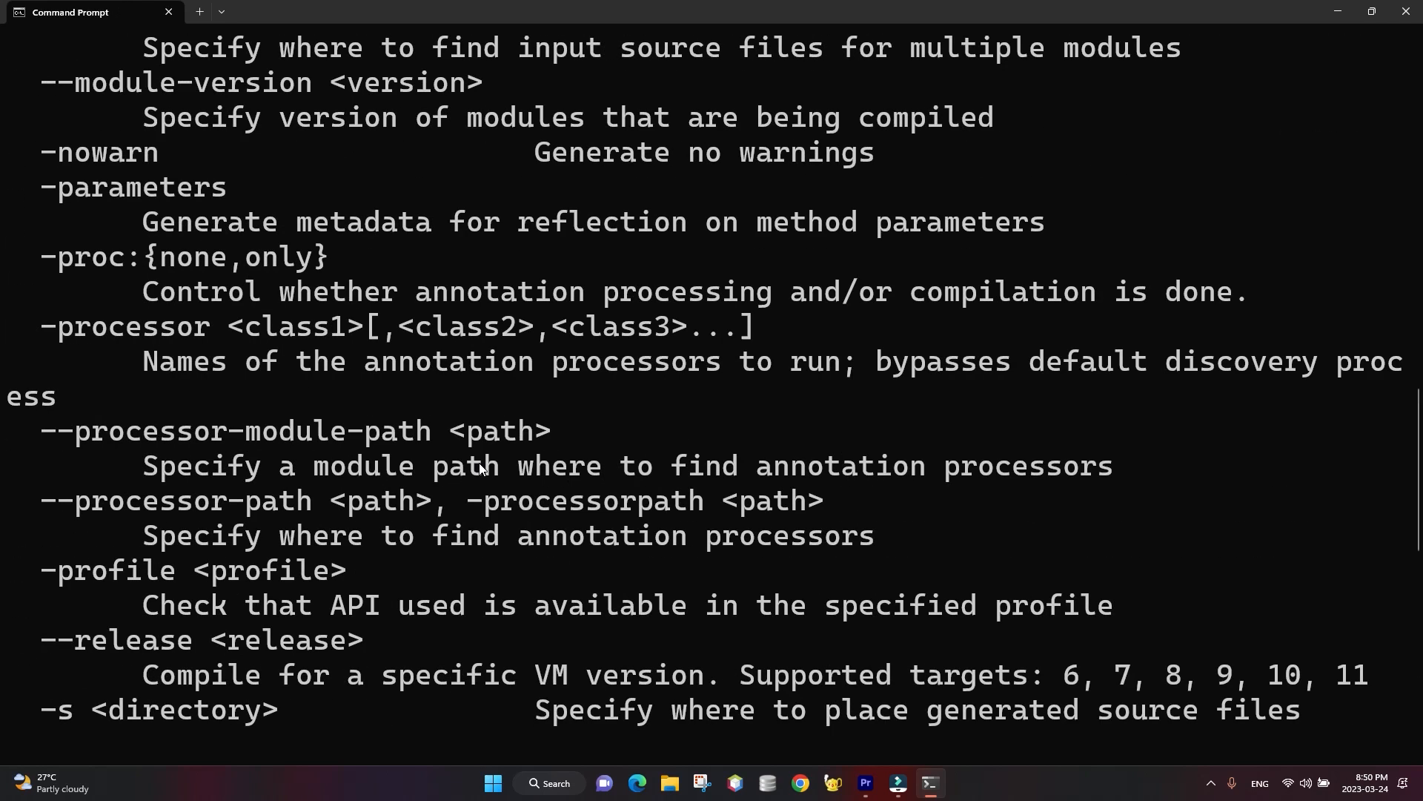
{"action": "scroll", "coordinate": [479, 463], "scroll_direction": "up", "scroll_amount": 15}
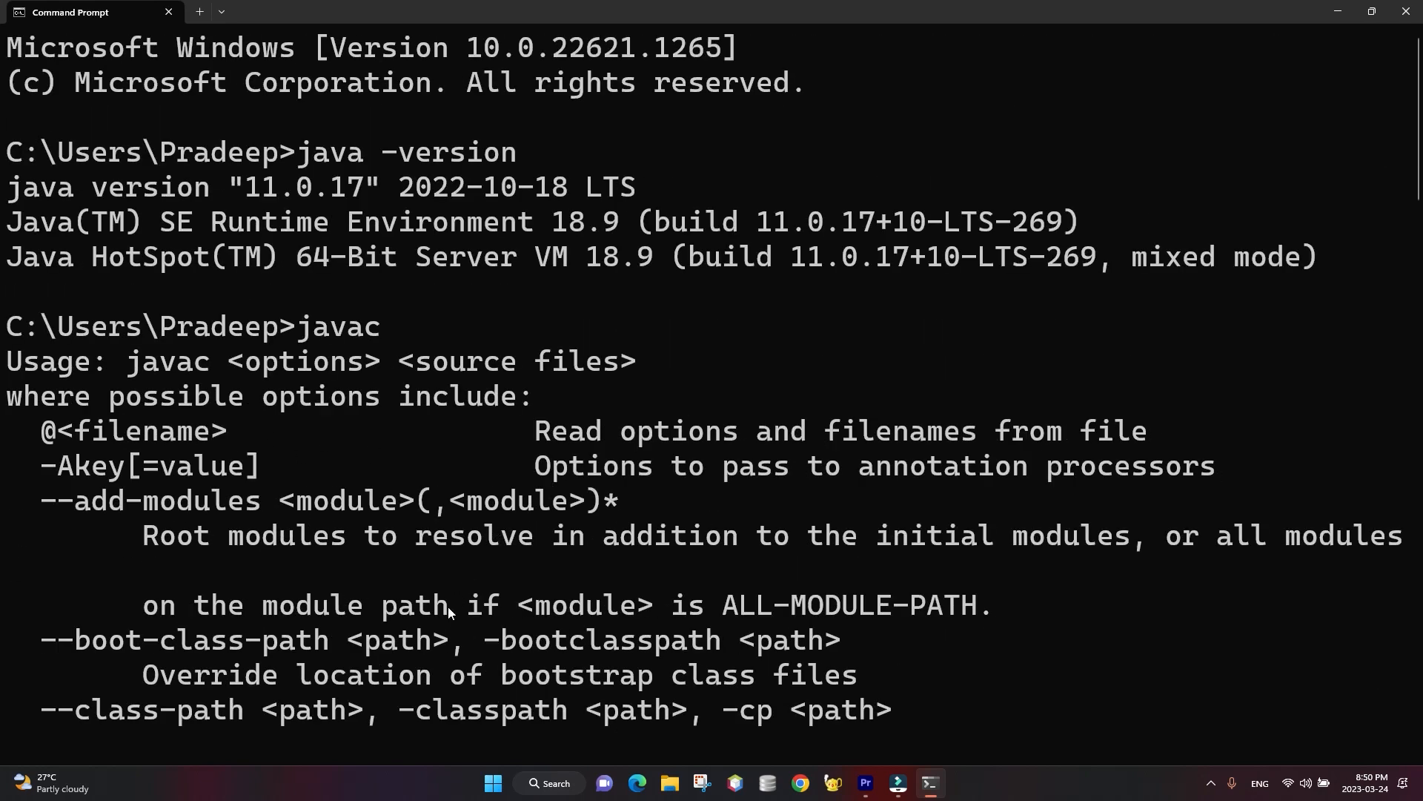
{"action": "scroll", "coordinate": [447, 607], "scroll_direction": "down", "scroll_amount": 3}
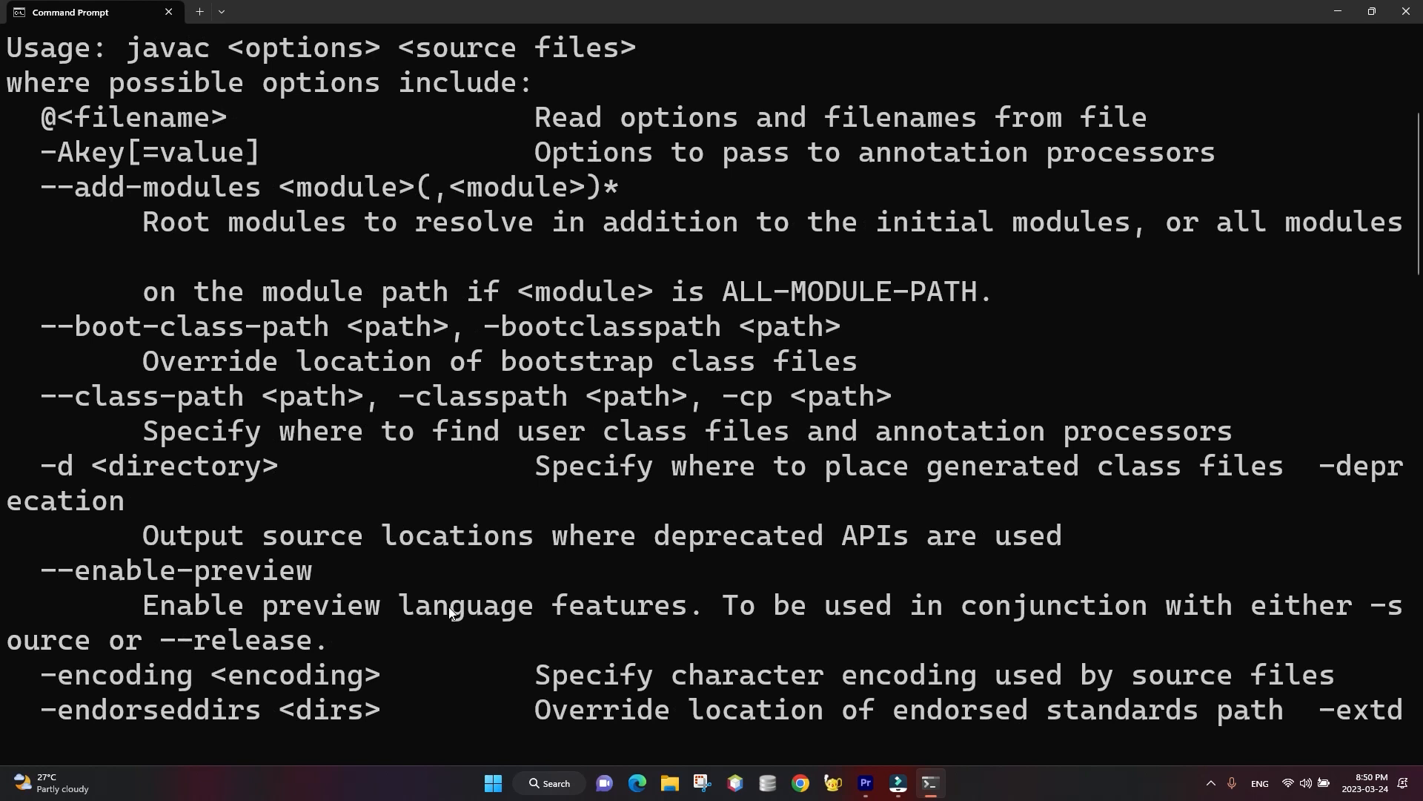
{"action": "scroll", "coordinate": [449, 610], "scroll_direction": "down", "scroll_amount": 9}
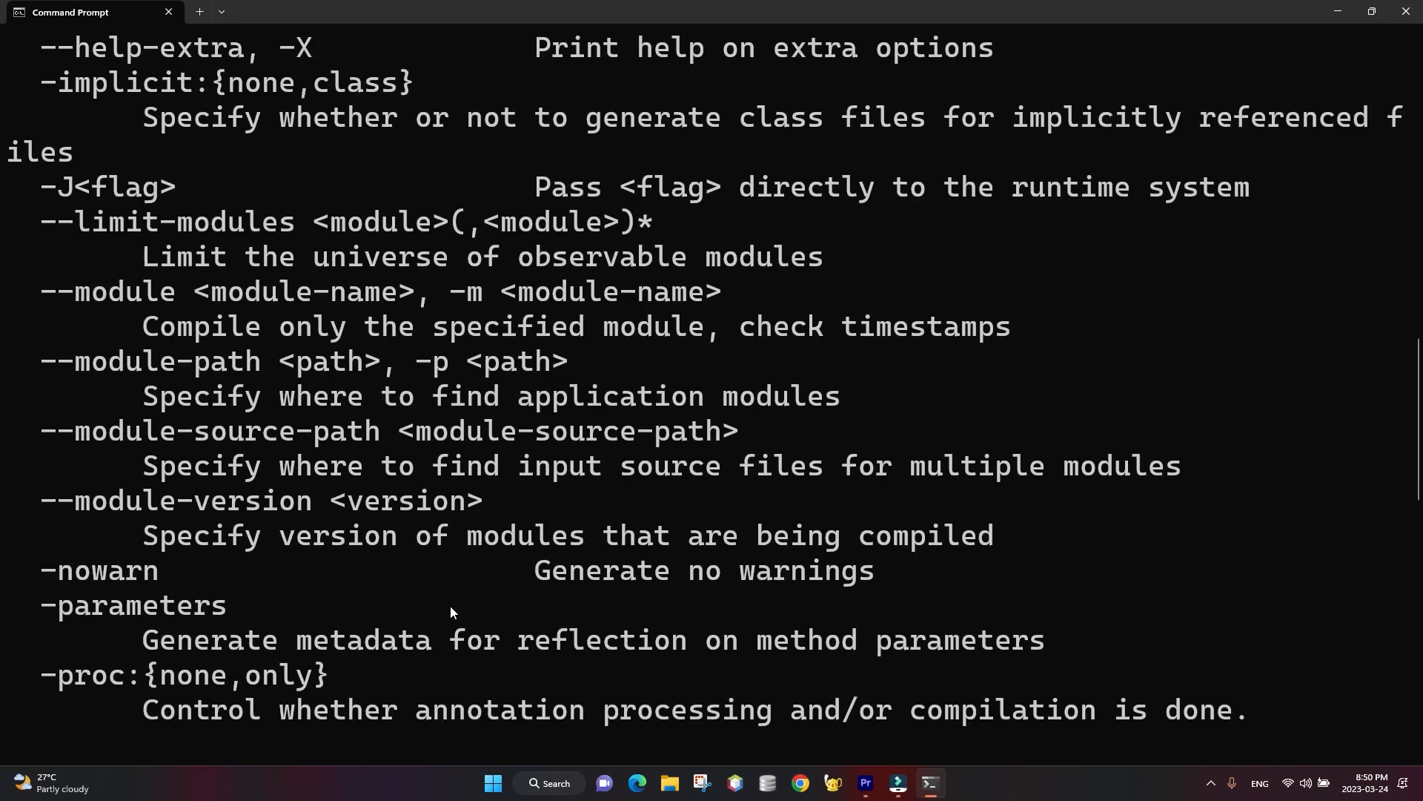
{"action": "left_click", "coordinate": [1211, 782]}
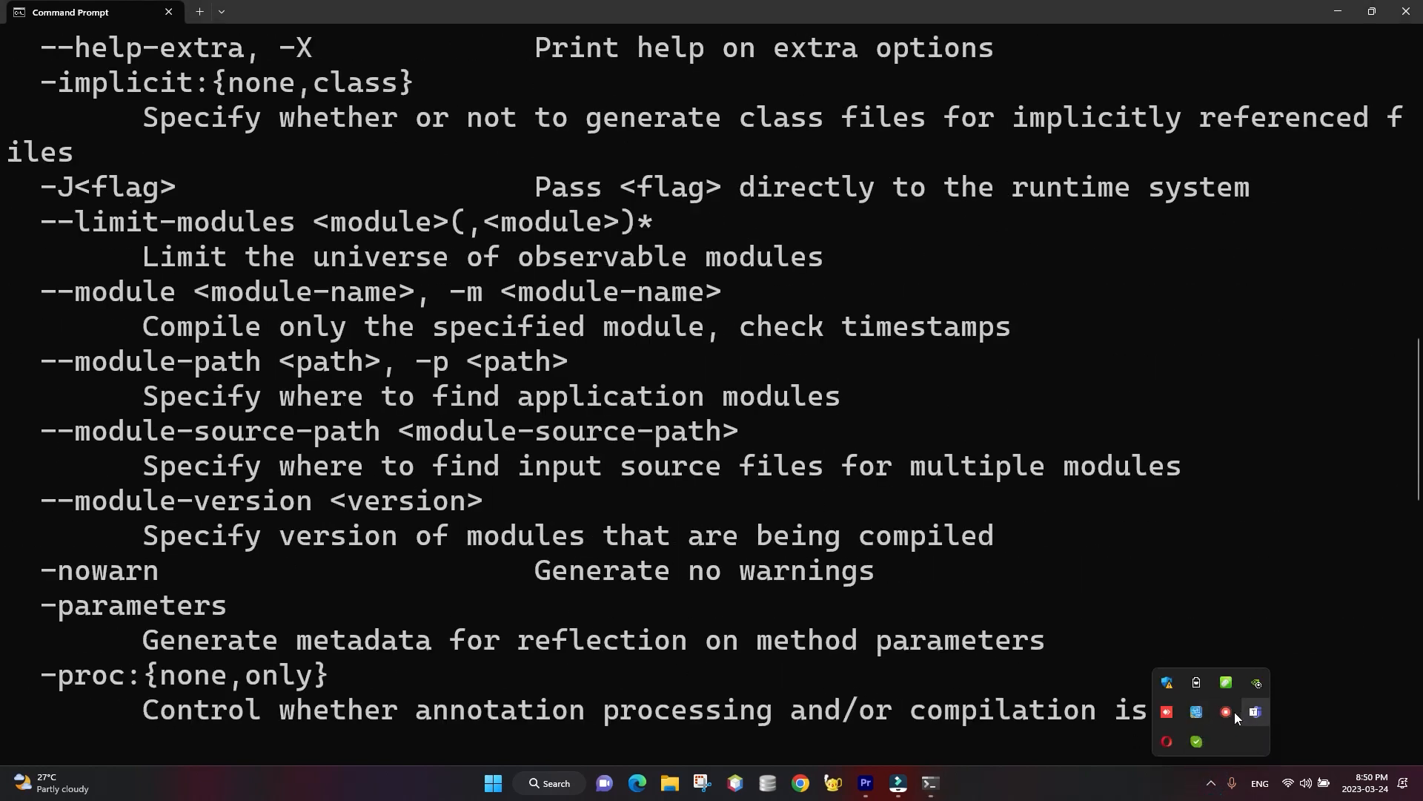